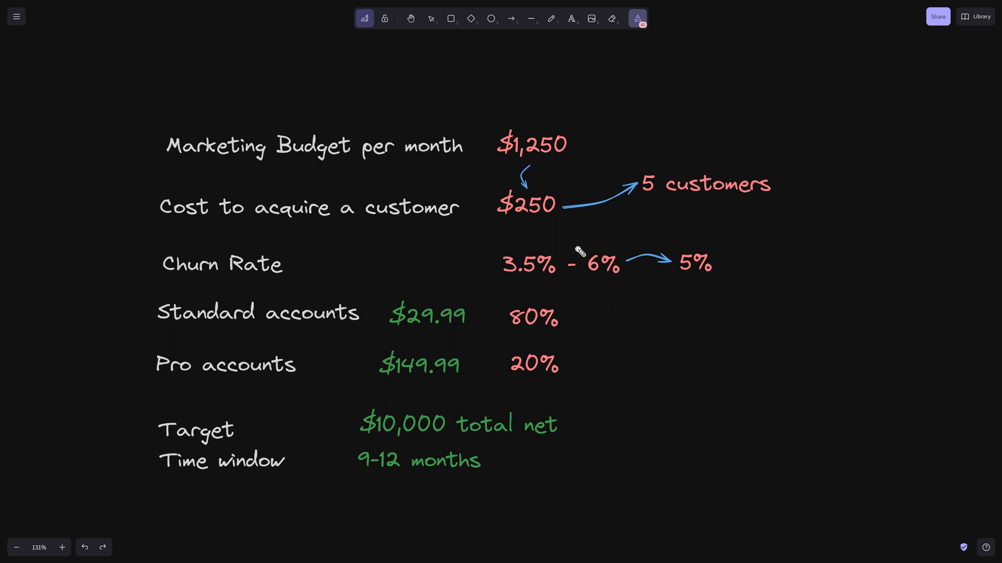
- Trace laser-pointer marks over the acquisition cost, 5 customers, churn rate, account prices and the 80% and 20% account shares
{"action": "left_click_drag", "start_coordinate": [561, 215], "coordinate": [642, 194]}
{"action": "left_click_drag", "start_coordinate": [665, 203], "coordinate": [816, 214]}
{"action": "mouse_move", "coordinate": [509, 286]}
{"action": "left_mouse_down"}
{"action": "mouse_move", "coordinate": [600, 282]}
{"action": "mouse_move", "coordinate": [614, 291]}
{"action": "mouse_move", "coordinate": [633, 264]}
{"action": "mouse_move", "coordinate": [669, 273]}
{"action": "left_mouse_up"}
{"action": "mouse_move", "coordinate": [707, 241]}
{"action": "left_mouse_down"}
{"action": "mouse_move", "coordinate": [731, 286]}
{"action": "mouse_move", "coordinate": [733, 277]}
{"action": "mouse_move", "coordinate": [679, 288]}
{"action": "left_mouse_up"}
{"action": "left_click_drag", "start_coordinate": [400, 334], "coordinate": [493, 334]}
{"action": "left_click_drag", "start_coordinate": [384, 388], "coordinate": [472, 383]}
{"action": "mouse_move", "coordinate": [497, 309]}
{"action": "left_mouse_down"}
{"action": "mouse_move", "coordinate": [504, 341]}
{"action": "mouse_move", "coordinate": [584, 375]}
{"action": "mouse_move", "coordinate": [553, 300]}
{"action": "mouse_move", "coordinate": [501, 342]}
{"action": "left_mouse_up"}
{"action": "left_click_drag", "start_coordinate": [170, 382], "coordinate": [327, 382]}
{"action": "left_click", "coordinate": [643, 201]}
{"action": "left_click_drag", "start_coordinate": [643, 203], "coordinate": [786, 206]}
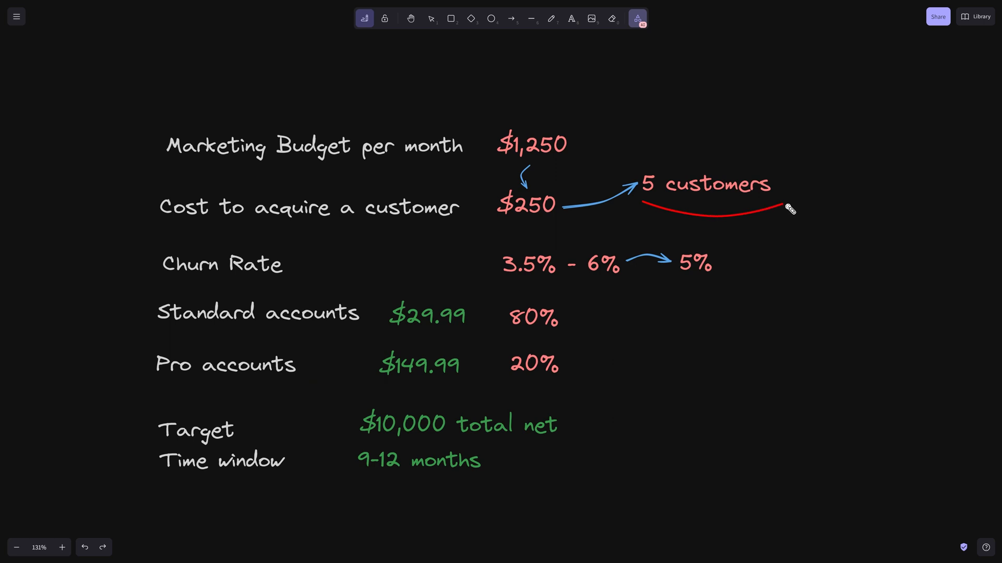
{"action": "left_click_drag", "start_coordinate": [576, 305], "coordinate": [585, 332]}
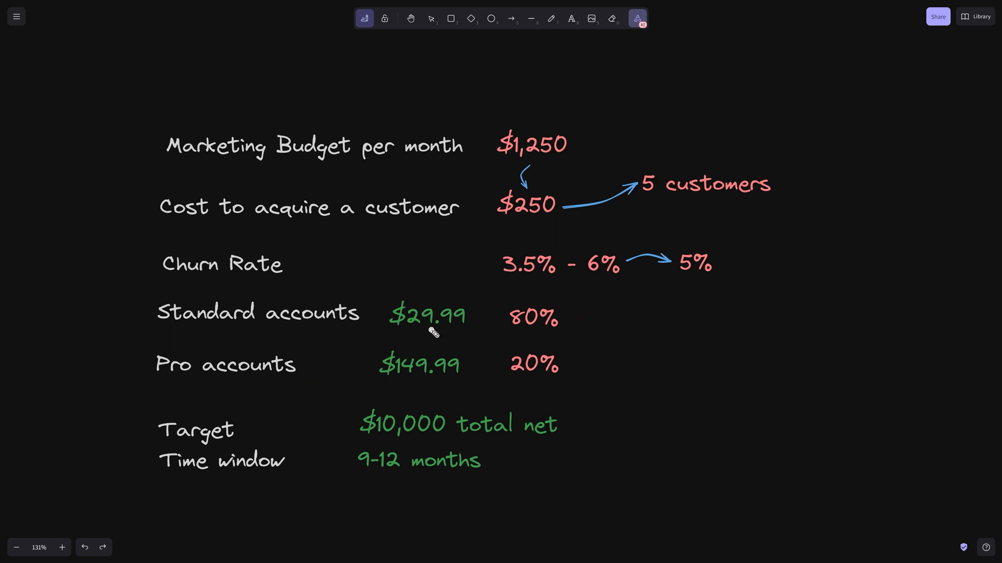
{"action": "left_click_drag", "start_coordinate": [594, 366], "coordinate": [601, 346]}
- Trace laser-pointer marks around the marketing budget and time window, and underline the $10,000 total net target
{"action": "left_click_drag", "start_coordinate": [414, 438], "coordinate": [441, 443]}
{"action": "mouse_move", "coordinate": [428, 291]}
{"action": "left_mouse_down"}
{"action": "mouse_move", "coordinate": [452, 385]}
{"action": "mouse_move", "coordinate": [434, 267]}
{"action": "left_mouse_up"}
{"action": "mouse_move", "coordinate": [496, 165]}
{"action": "left_mouse_down"}
{"action": "mouse_move", "coordinate": [586, 158]}
{"action": "mouse_move", "coordinate": [572, 161]}
{"action": "left_mouse_up"}
{"action": "left_click_drag", "start_coordinate": [364, 488], "coordinate": [409, 477]}
{"action": "mouse_move", "coordinate": [362, 478]}
{"action": "left_mouse_down"}
{"action": "mouse_move", "coordinate": [405, 475]}
{"action": "mouse_move", "coordinate": [393, 453]}
{"action": "mouse_move", "coordinate": [350, 460]}
{"action": "mouse_move", "coordinate": [394, 445]}
{"action": "mouse_move", "coordinate": [343, 466]}
{"action": "left_mouse_up"}
{"action": "mouse_move", "coordinate": [415, 400]}
{"action": "left_mouse_down"}
{"action": "mouse_move", "coordinate": [356, 410]}
{"action": "mouse_move", "coordinate": [387, 442]}
{"action": "left_mouse_up"}
{"action": "mouse_move", "coordinate": [455, 443]}
{"action": "left_mouse_down"}
{"action": "mouse_move", "coordinate": [566, 436]}
{"action": "mouse_move", "coordinate": [454, 416]}
{"action": "mouse_move", "coordinate": [351, 436]}
{"action": "mouse_move", "coordinate": [577, 452]}
{"action": "left_mouse_up"}
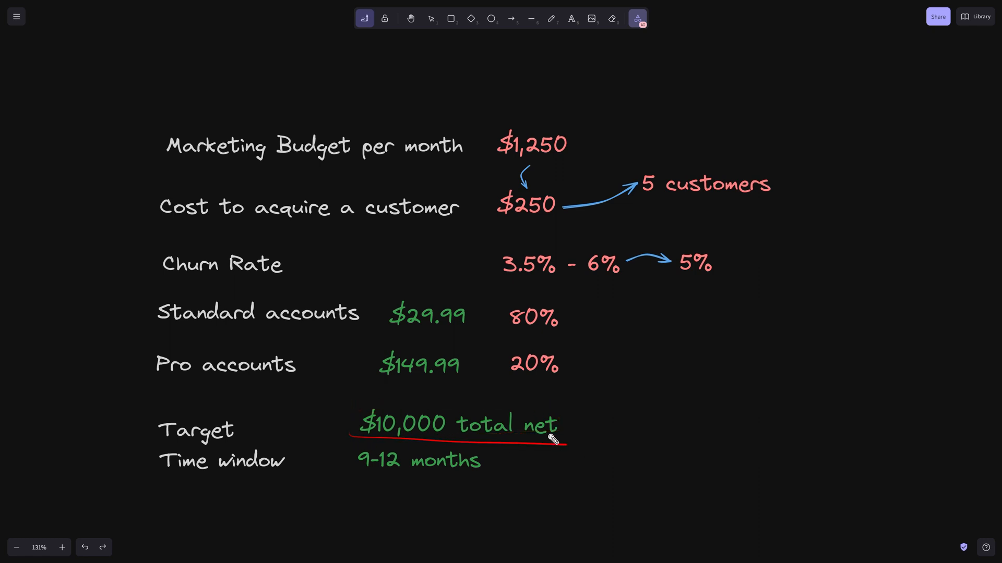
{"action": "left_click_drag", "start_coordinate": [375, 307], "coordinate": [377, 385]}
{"action": "left_click_drag", "start_coordinate": [483, 127], "coordinate": [483, 158]}
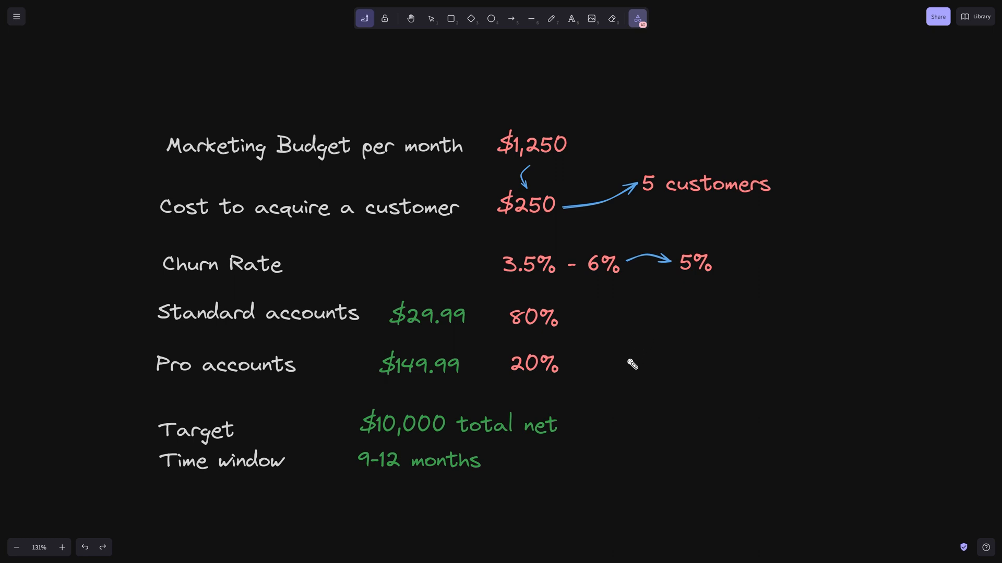
- Mark the two account prices with the laser pointer, circle the red assumption figures and underline the 9-12 months time window
{"action": "left_click_drag", "start_coordinate": [385, 335], "coordinate": [477, 331]}
{"action": "mouse_move", "coordinate": [411, 339]}
{"action": "left_mouse_down"}
{"action": "mouse_move", "coordinate": [476, 308]}
{"action": "mouse_move", "coordinate": [369, 312]}
{"action": "mouse_move", "coordinate": [522, 334]}
{"action": "mouse_move", "coordinate": [400, 309]}
{"action": "left_mouse_up"}
{"action": "mouse_move", "coordinate": [420, 345]}
{"action": "left_mouse_down"}
{"action": "mouse_move", "coordinate": [498, 394]}
{"action": "mouse_move", "coordinate": [426, 396]}
{"action": "mouse_move", "coordinate": [475, 394]}
{"action": "left_mouse_up"}
{"action": "mouse_move", "coordinate": [426, 367]}
{"action": "left_mouse_down"}
{"action": "mouse_move", "coordinate": [398, 384]}
{"action": "mouse_move", "coordinate": [467, 380]}
{"action": "mouse_move", "coordinate": [384, 385]}
{"action": "mouse_move", "coordinate": [428, 385]}
{"action": "left_mouse_up"}
{"action": "left_click_drag", "start_coordinate": [560, 88], "coordinate": [603, 392]}
{"action": "left_click_drag", "start_coordinate": [741, 356], "coordinate": [405, 165]}
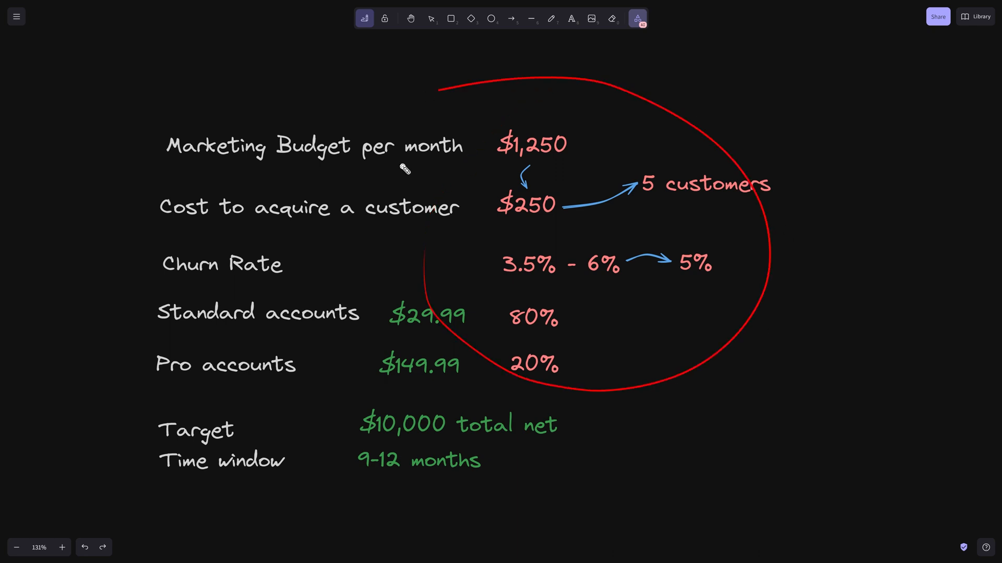
{"action": "mouse_move", "coordinate": [628, 389]}
{"action": "left_mouse_down"}
{"action": "mouse_move", "coordinate": [579, 440]}
{"action": "mouse_move", "coordinate": [601, 442]}
{"action": "left_mouse_up"}
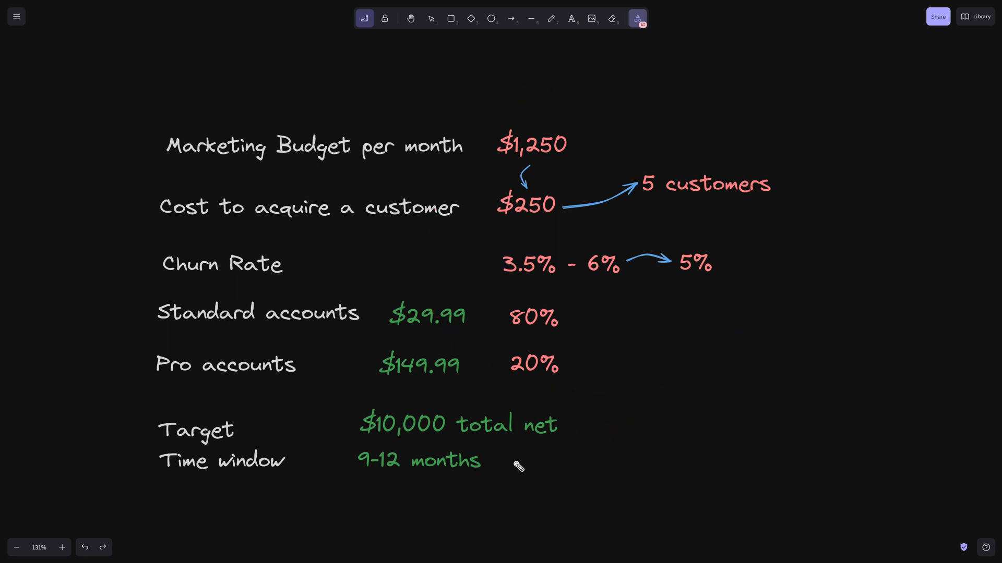
{"action": "mouse_move", "coordinate": [352, 482]}
{"action": "left_mouse_down"}
{"action": "mouse_move", "coordinate": [495, 480]}
{"action": "mouse_move", "coordinate": [490, 487]}
{"action": "left_mouse_up"}
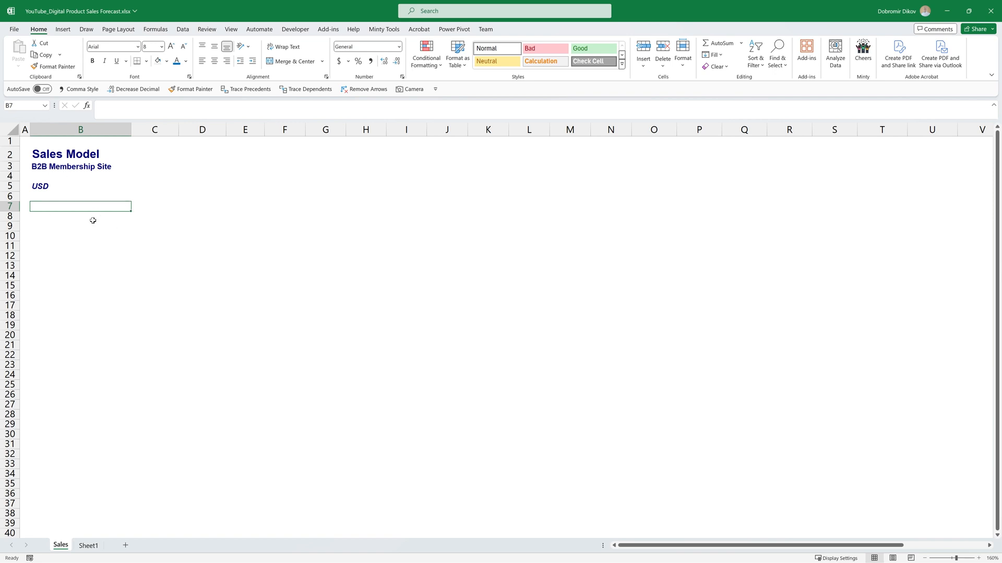
- In the Excel Sales sheet, fill cell B7 with dark blue and extend the fill across the row to O7
{"action": "left_click", "coordinate": [166, 61]}
{"action": "left_click", "coordinate": [218, 151]}
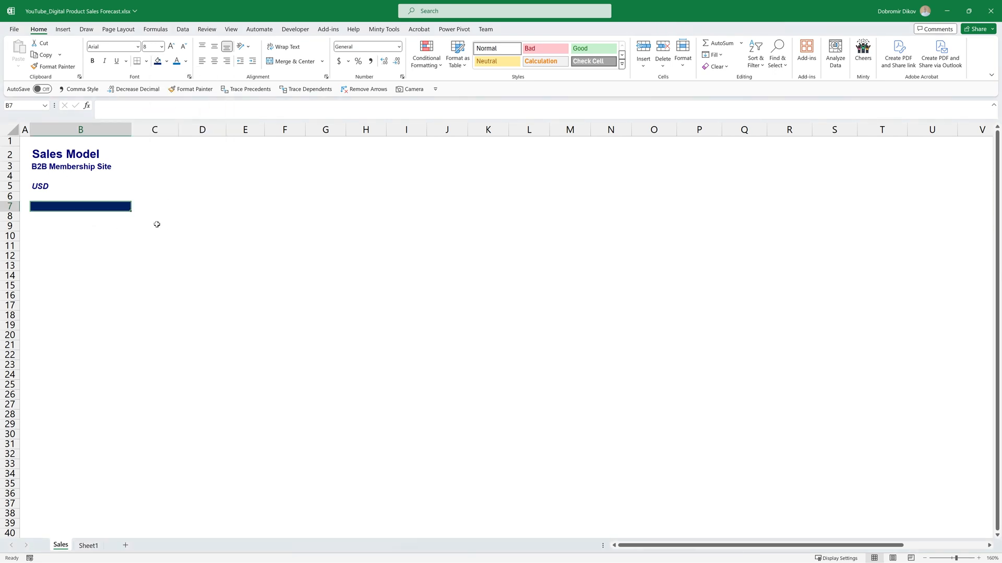
{"action": "key", "text": "shift+Right"}
{"action": "key", "text": "shift+Right"}
{"action": "key", "text": "shift+Right"}
{"action": "key", "text": "shift+Right"}
{"action": "key", "text": "shift+Right"}
{"action": "key", "text": "shift+Right"}
{"action": "key", "text": "shift+Right"}
{"action": "key", "text": "shift+Right"}
{"action": "key", "text": "shift+Right"}
{"action": "key", "text": "shift+Right"}
{"action": "key", "text": "shift+Right"}
{"action": "key", "text": "shift+Right"}
{"action": "key", "text": "shift+Right"}
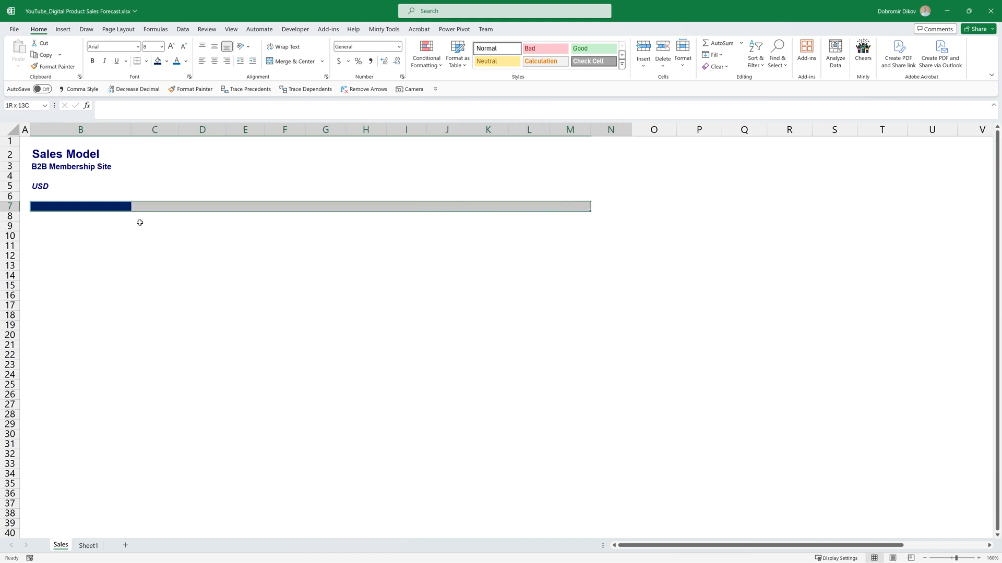
{"action": "key", "text": "ctrl+r"}
{"action": "key", "text": "Down"}
- Enter the date 4/1/2024 in cell E7 of the dark blue header row
{"action": "key", "text": "Up"}
{"action": "key", "text": "Right"}
{"action": "key", "text": "Right"}
{"action": "key", "text": "Right"}
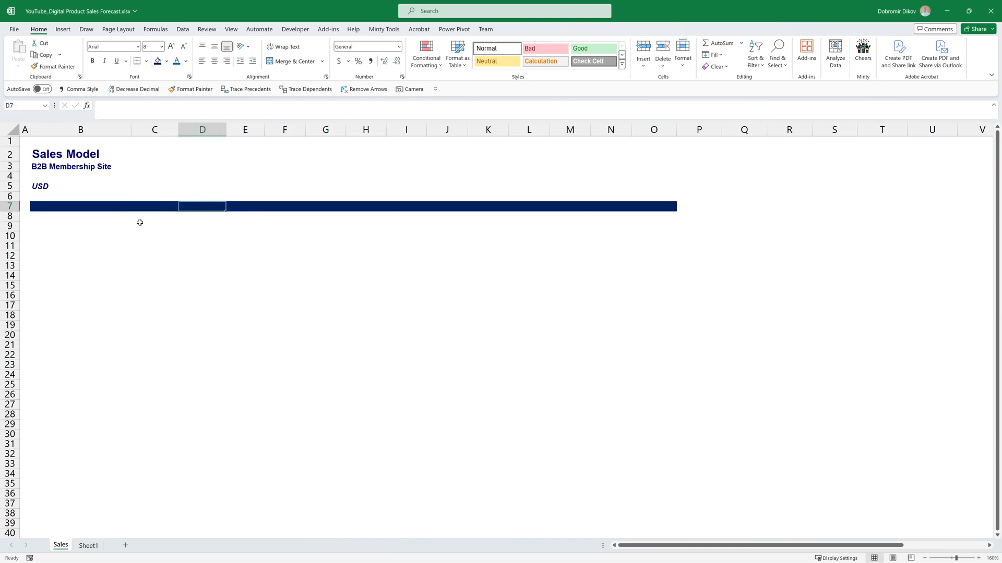
{"action": "type", "text": "4/1/"}
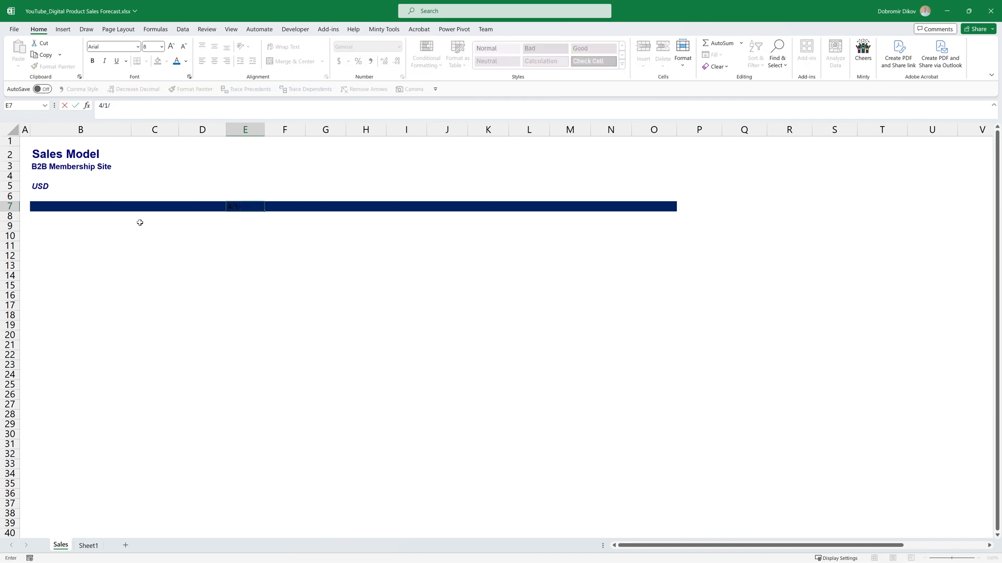
{"action": "type", "text": "2024"}
{"action": "key", "text": "ctrl+Return"}
- Format the date in E7 as bold white text with the custom number format mmm yyyy
{"action": "left_click", "coordinate": [186, 61]}
{"action": "key", "text": "ctrl+1"}
{"action": "left_click", "coordinate": [555, 152]}
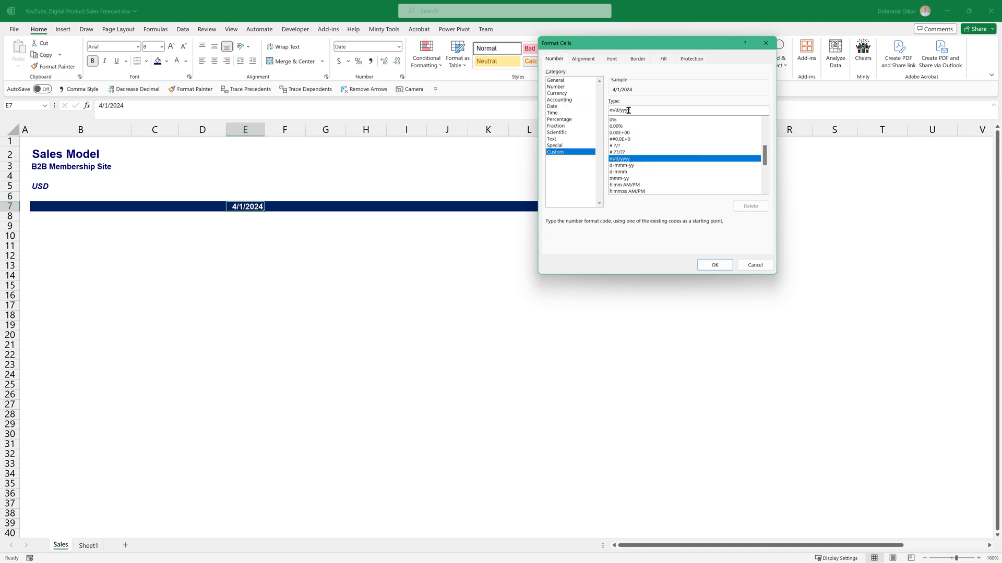
{"action": "type", "text": "mmm"}
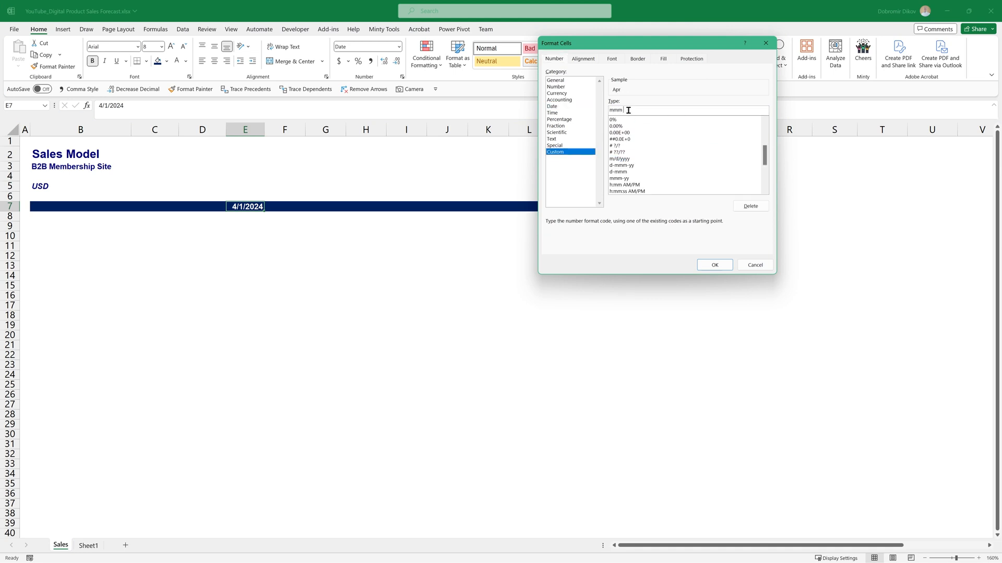
{"action": "type", "text": " yyyy"}
{"action": "key", "text": "Return"}
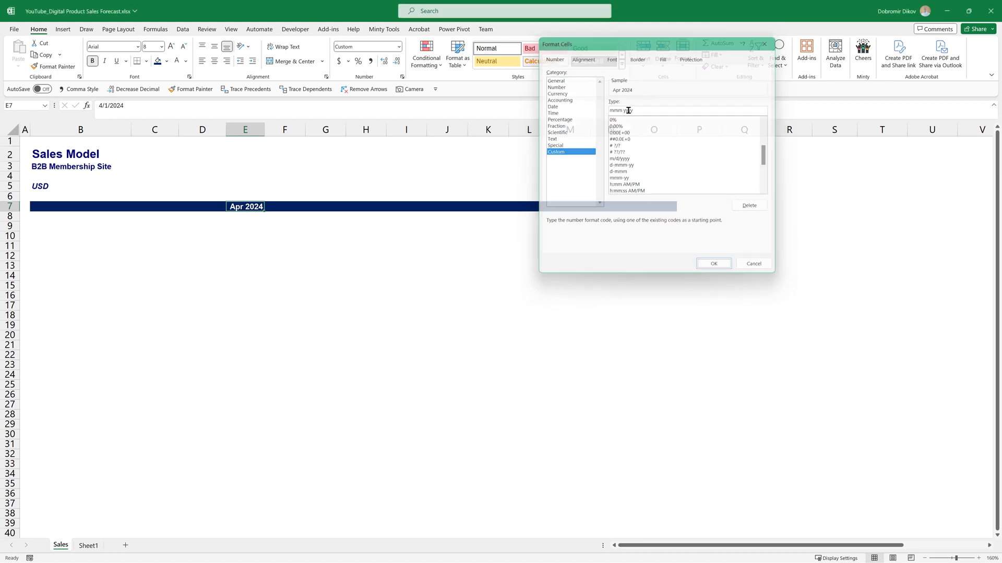
- Set white text in F7 and enter the next-month formula =EOMONTH(E7,0)+1
{"action": "key", "text": "Right"}
{"action": "key", "text": "Right"}
{"action": "key", "text": "Right"}
{"action": "key", "text": "Left"}
{"action": "key", "text": "Left"}
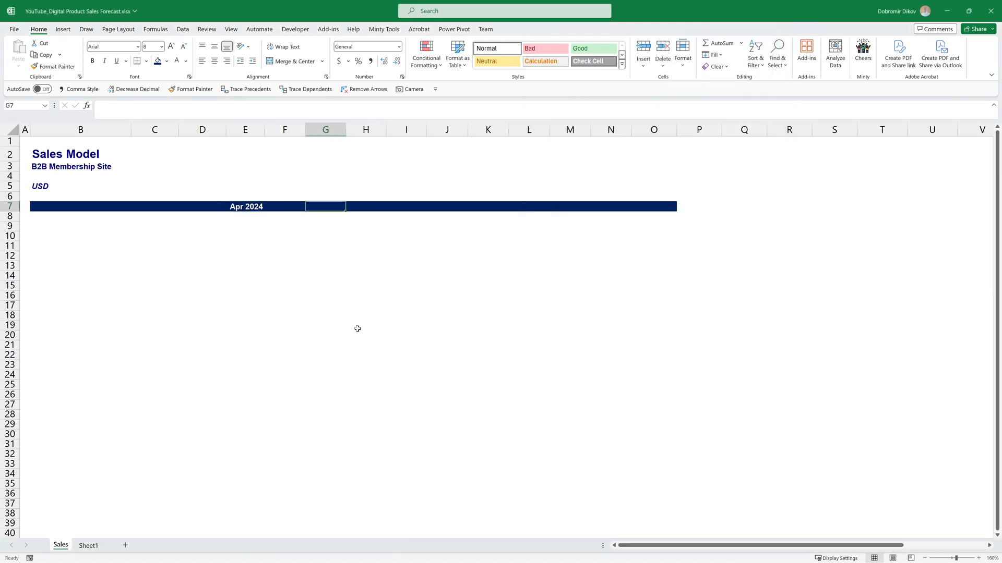
{"action": "type", "text": "="}
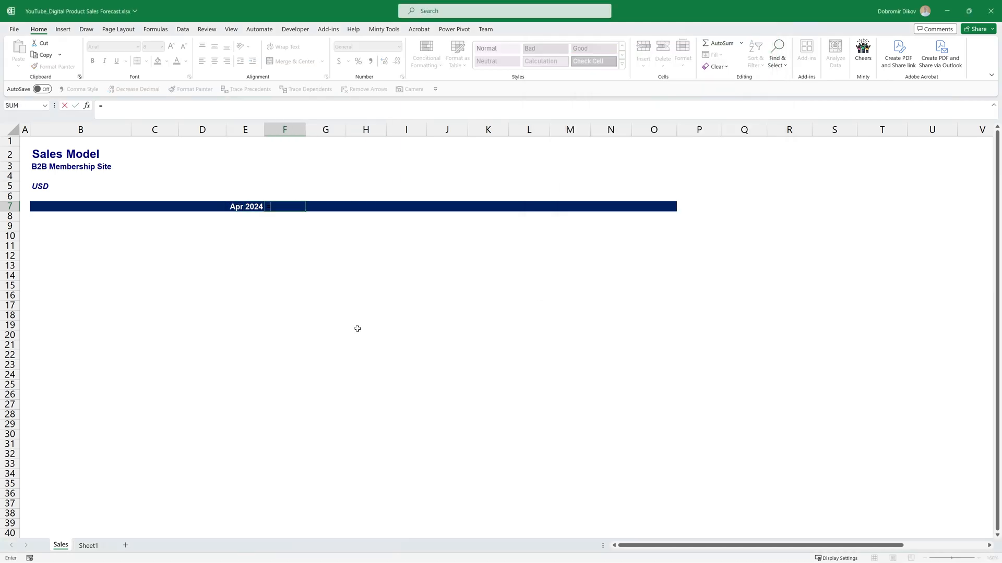
{"action": "key", "text": "Escape"}
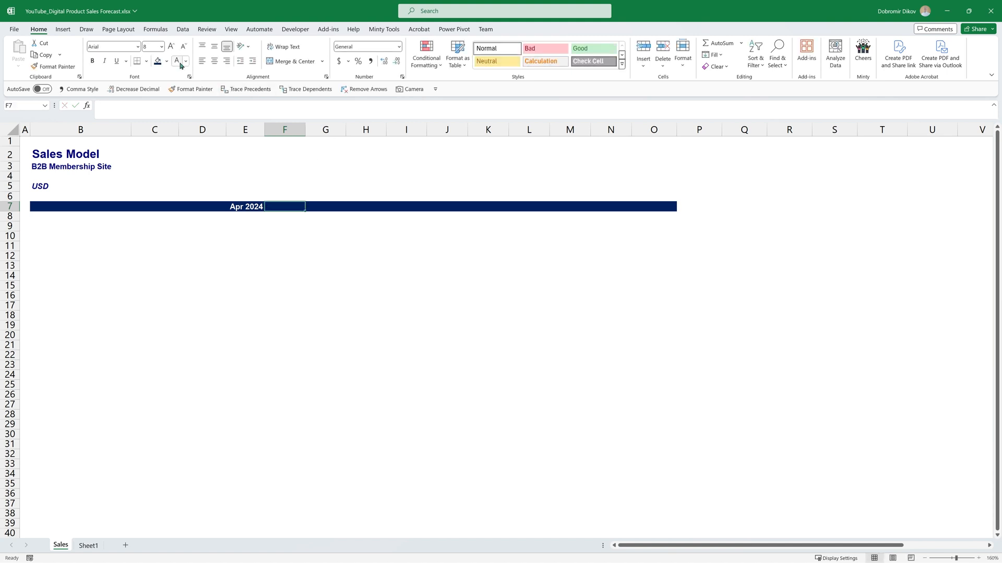
{"action": "type", "text": "="}
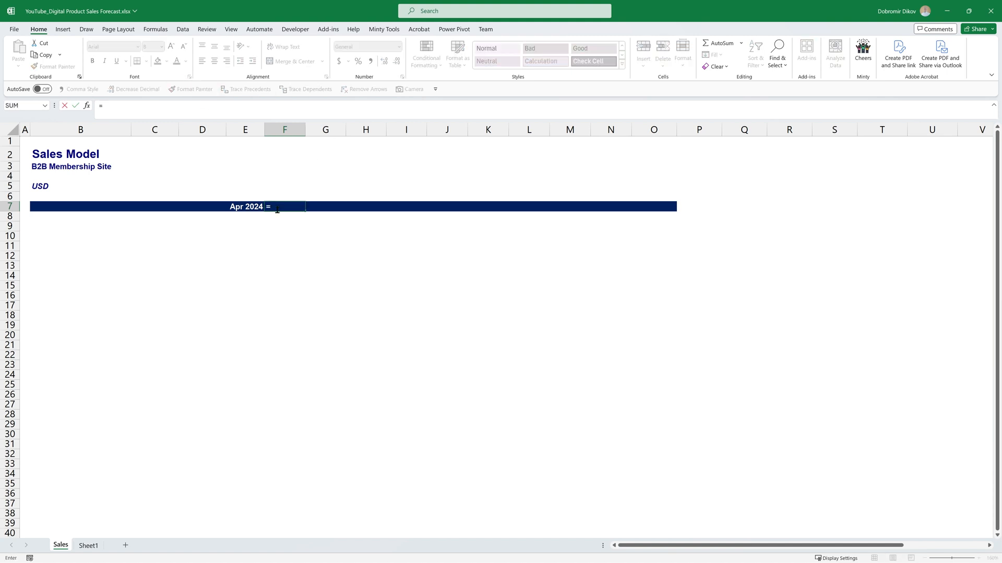
{"action": "type", "text": "eo"}
{"action": "key", "text": "Tab"}
{"action": "key", "text": "Left"}
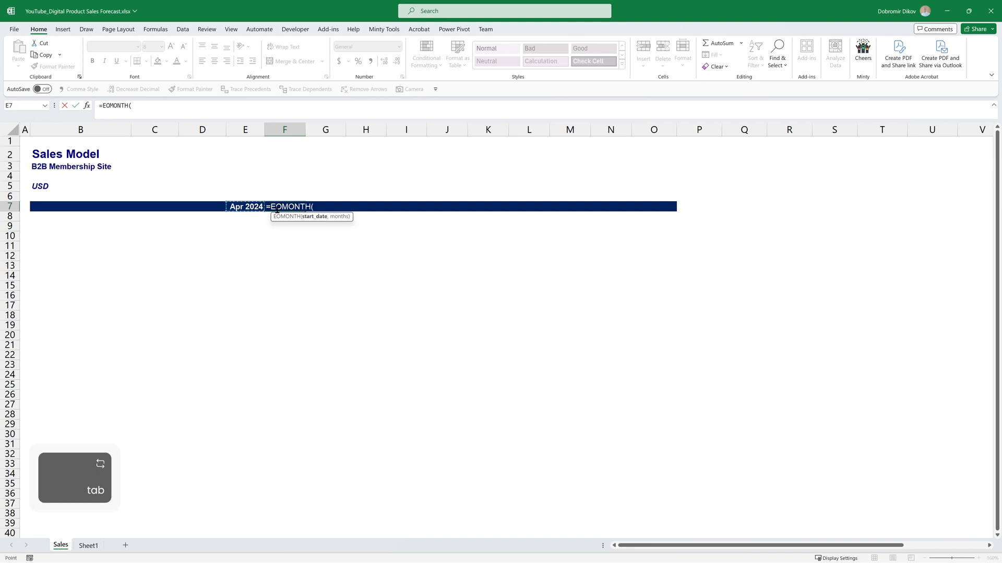
{"action": "type", "text": ",0"}
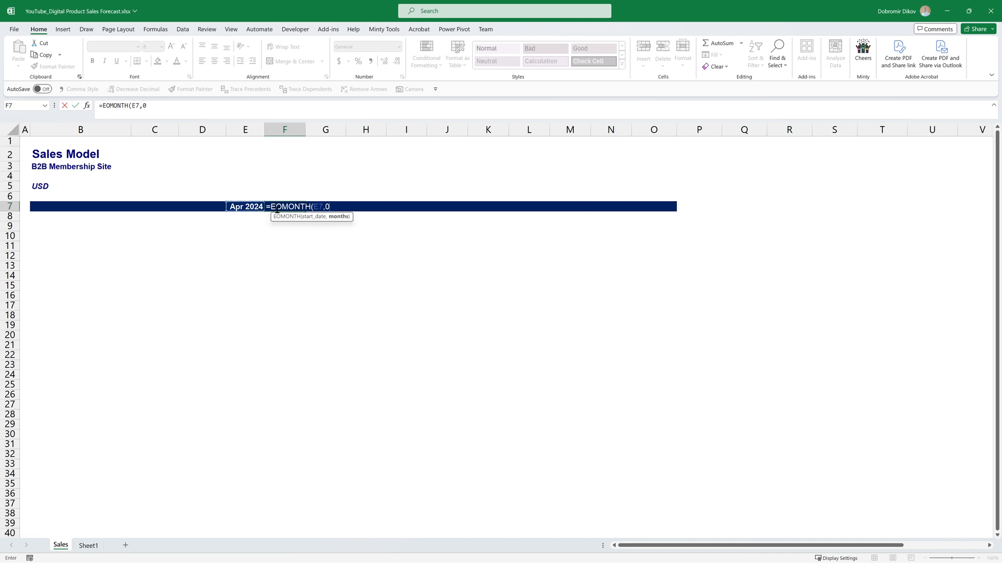
{"action": "type", "text": ")+1"}
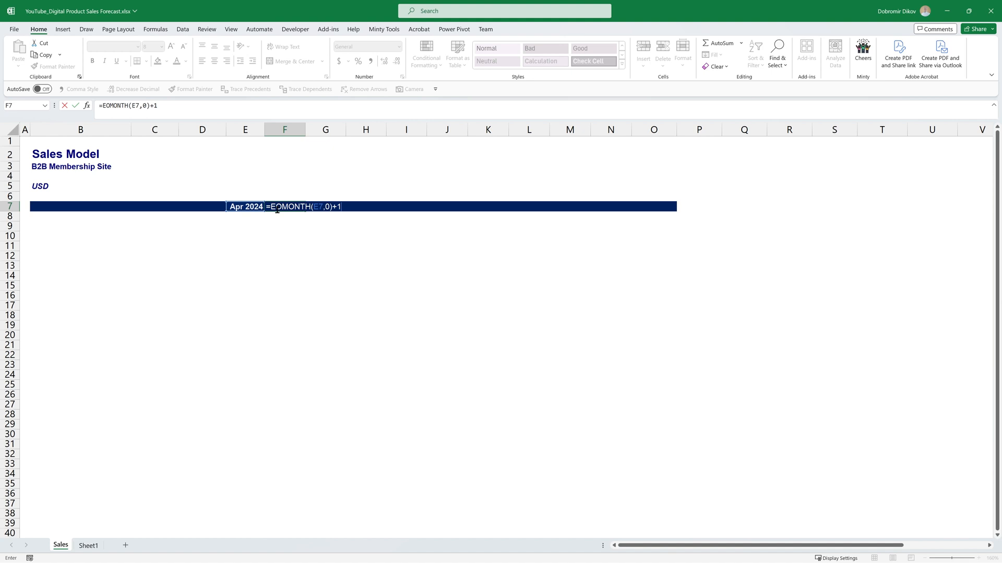
{"action": "key", "text": "ctrl+Return"}
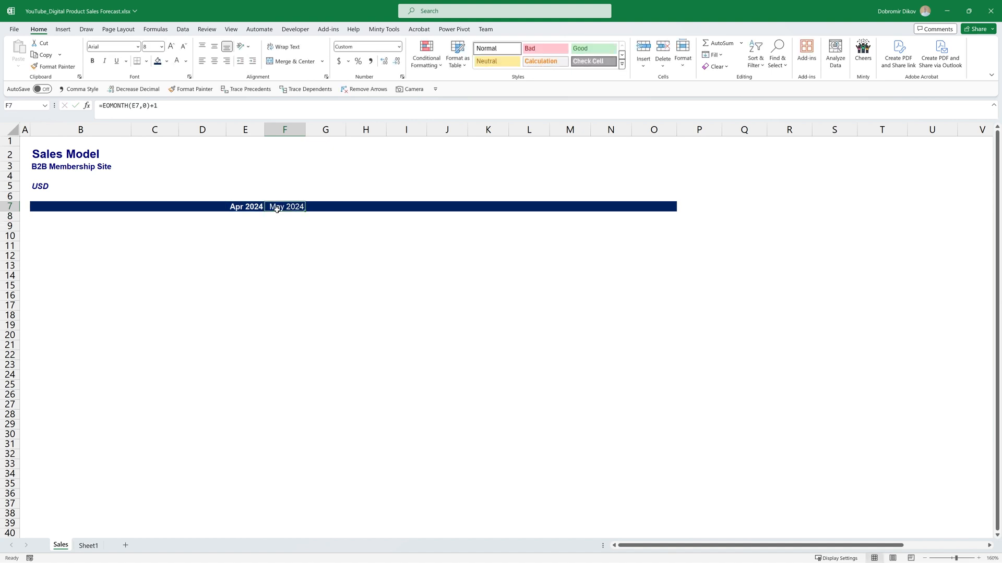
- Copy the month formula from F7 across the header row to O7
{"action": "key", "text": "shift+Right"}
{"action": "key", "text": "shift+Right"}
{"action": "key", "text": "shift+Right"}
{"action": "key", "text": "shift+Right"}
{"action": "key", "text": "shift+Right"}
{"action": "key", "text": "shift+Right"}
{"action": "key", "text": "shift+Right"}
{"action": "key", "text": "shift+Right"}
{"action": "key", "text": "shift+Right"}
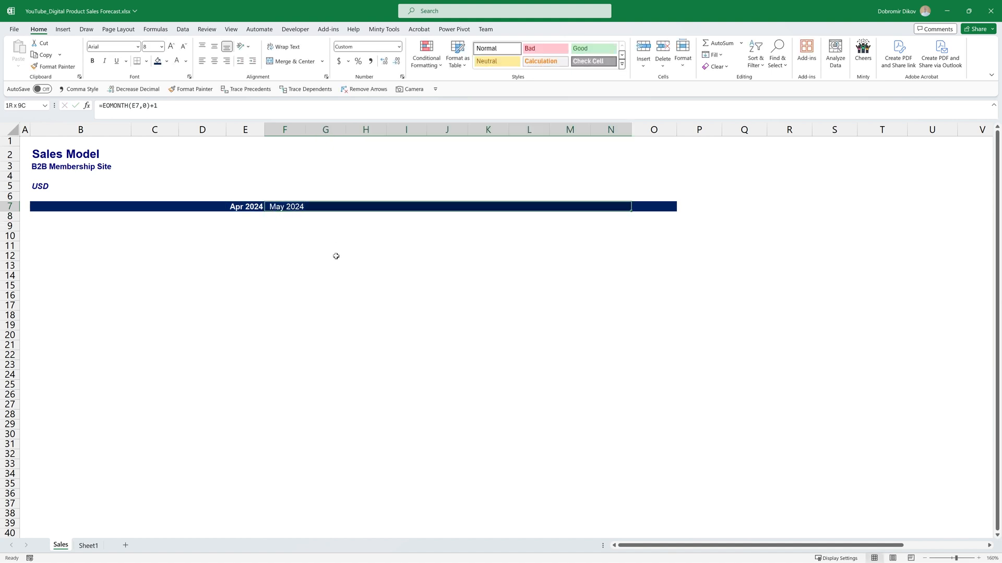
{"action": "key", "text": "ctrl+r"}
- Enter the section title Sales Model in cell B9
{"action": "key", "text": "Down"}
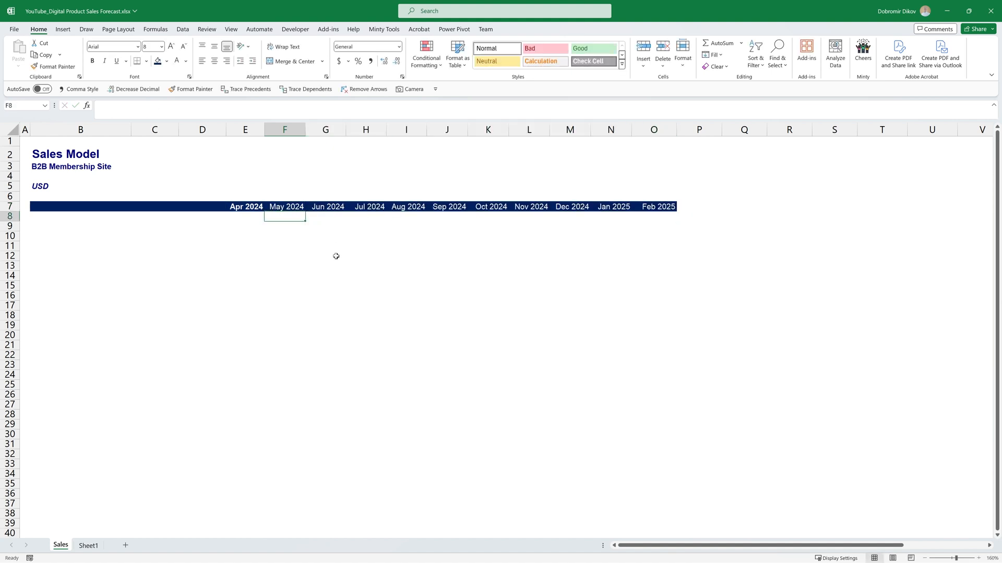
{"action": "key", "text": "Left"}
{"action": "key", "text": "Left"}
{"action": "key", "text": "Left"}
{"action": "key", "text": "Left"}
{"action": "key", "text": "Down"}
{"action": "type", "text": "Sales Model"}
{"action": "key", "text": "Return"}
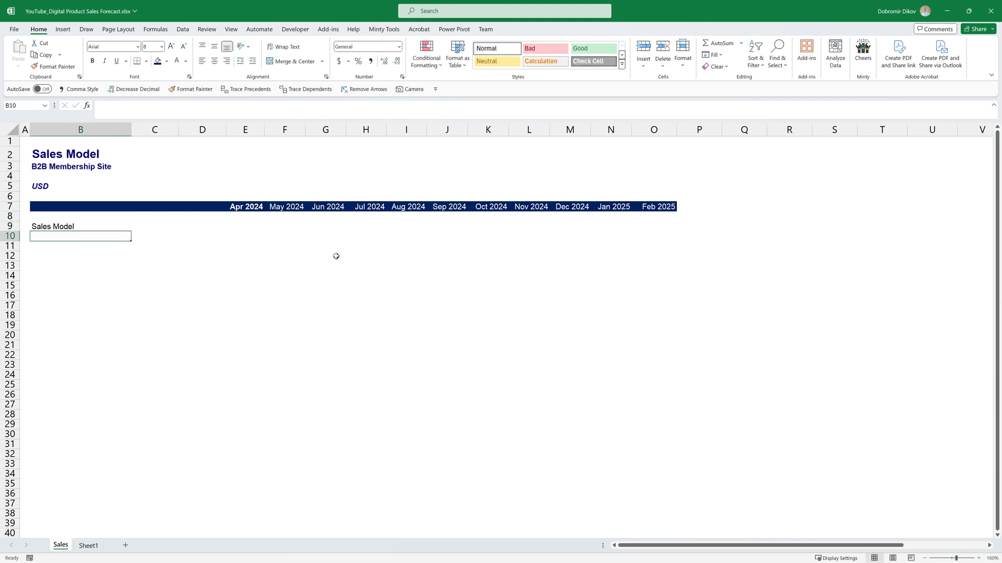
- Make the Sales Model title row B9:O9 bold with a gold fill
{"action": "key", "text": "Up"}
{"action": "key", "text": "shift+Right"}
{"action": "key", "text": "shift+Right"}
{"action": "key", "text": "shift+Right"}
{"action": "key", "text": "shift+Right"}
{"action": "key", "text": "shift+Right"}
{"action": "key", "text": "shift+Right"}
{"action": "key", "text": "shift+Right"}
{"action": "key", "text": "shift+Right"}
{"action": "key", "text": "shift+Right"}
{"action": "key", "text": "shift+Right"}
{"action": "key", "text": "shift+Right"}
{"action": "key", "text": "shift+Right"}
{"action": "key", "text": "shift+Right"}
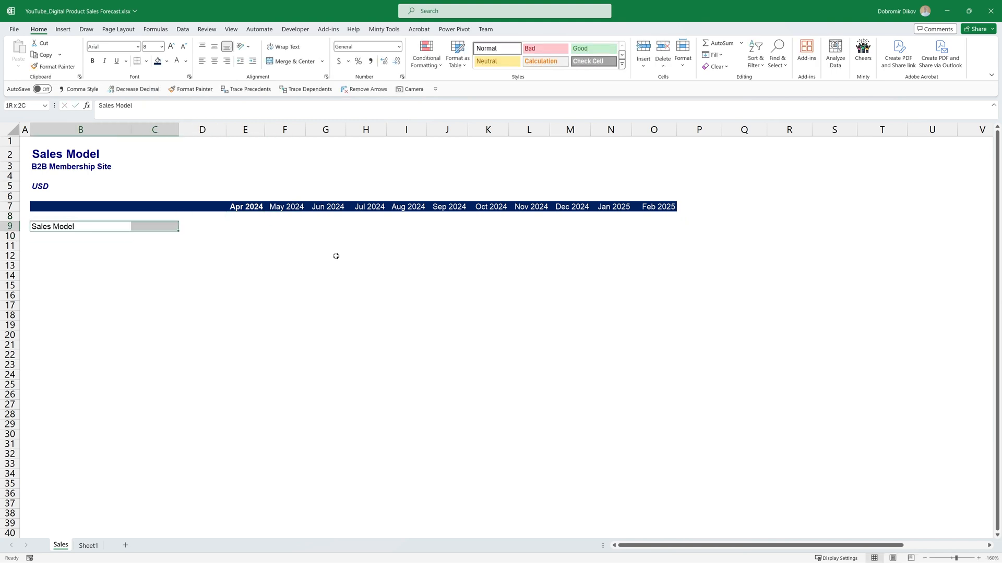
{"action": "key", "text": "ctrl+b"}
{"action": "left_click", "coordinate": [167, 61]}
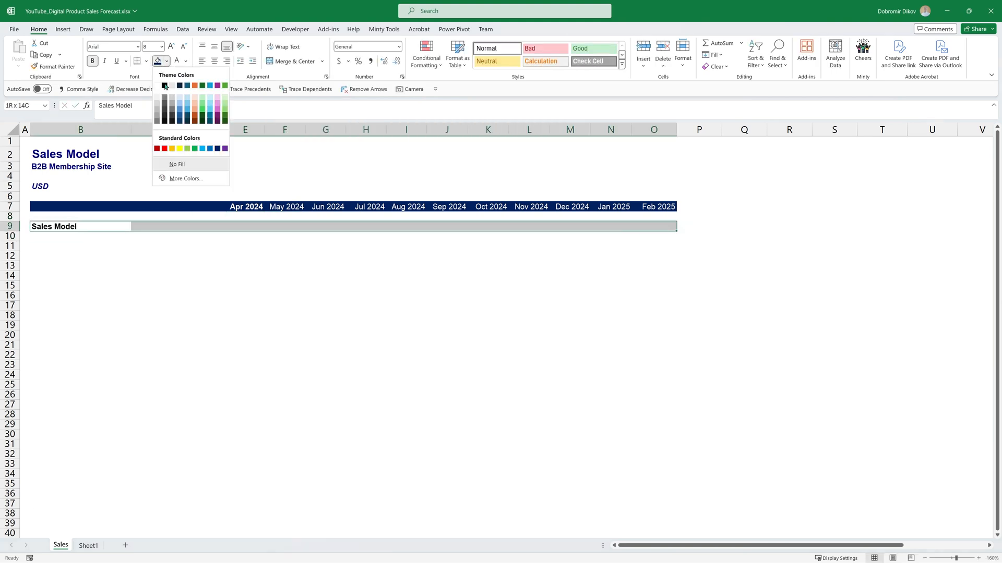
{"action": "left_click", "coordinate": [170, 150]}
- Enter the row label Allocated Marketing Budget in cell B11
{"action": "left_click", "coordinate": [62, 248]}
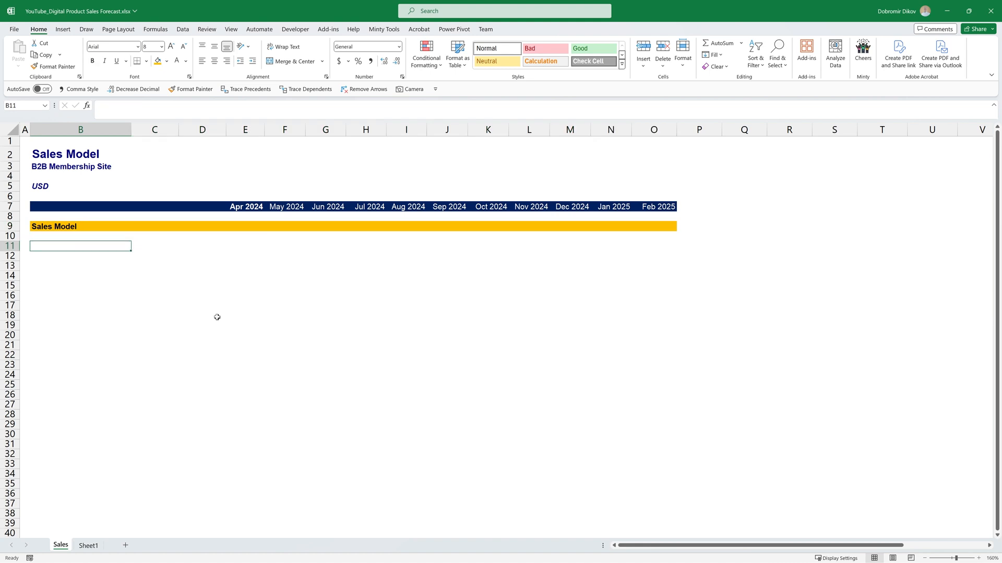
{"action": "type", "text": "Allocated"}
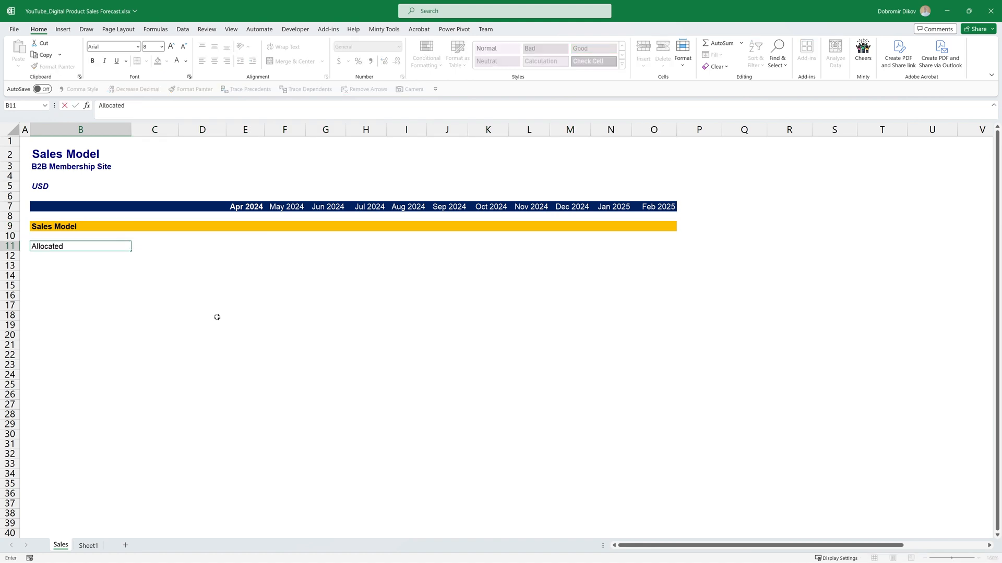
{"action": "type", "text": " Marketing"}
{"action": "type", "text": "Budget"}
{"action": "key", "text": "Right"}
- Enter a budget of 1250 in E11 and copy it across to O11 in comma style without decimals
{"action": "key", "text": "Right"}
{"action": "key", "text": "Right"}
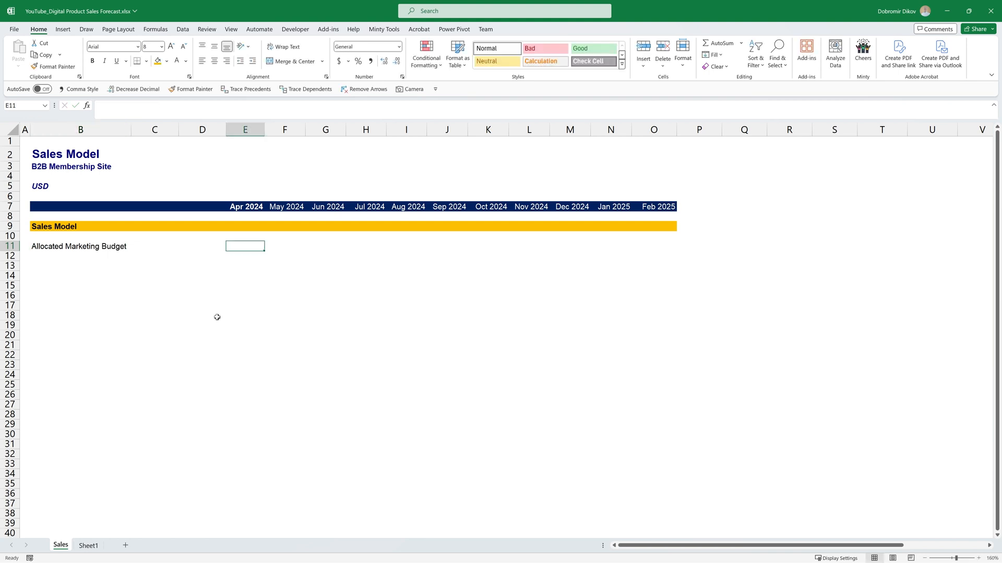
{"action": "type", "text": "1250"}
{"action": "key", "text": "Return"}
{"action": "key", "text": "Up"}
{"action": "key", "text": "shift+Right"}
{"action": "key", "text": "shift+Right"}
{"action": "key", "text": "shift+Right"}
{"action": "key", "text": "shift+Right"}
{"action": "key", "text": "shift+Right"}
{"action": "key", "text": "shift+Right"}
{"action": "key", "text": "shift+Right"}
{"action": "key", "text": "shift+Right"}
{"action": "key", "text": "shift+Right"}
{"action": "key", "text": "shift+Right"}
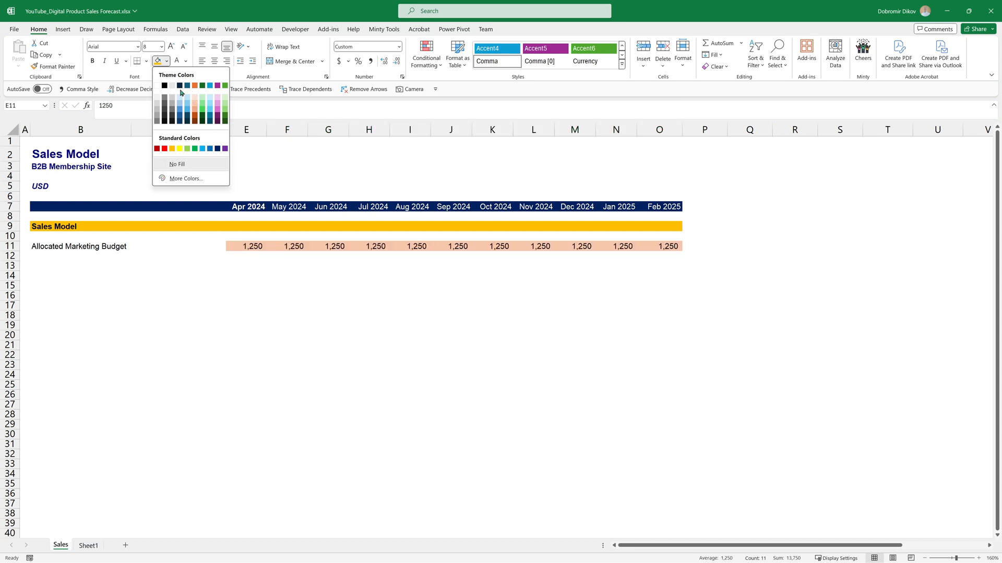
- Give the monthly budget values in E11:O11 a light grey fill and bold blue text
{"action": "left_click", "coordinate": [157, 98]}
{"action": "left_click", "coordinate": [184, 63]}
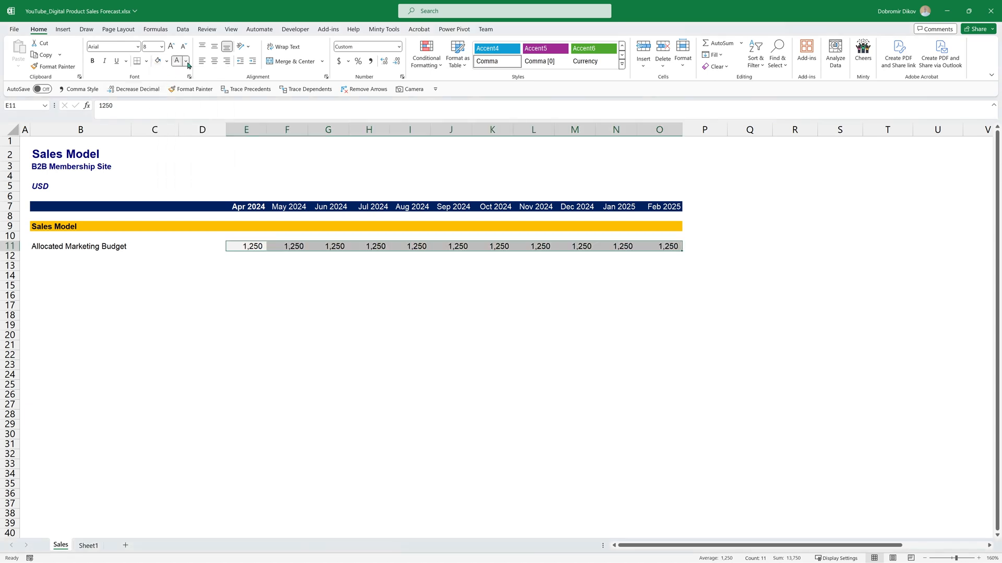
{"action": "left_click", "coordinate": [230, 163]}
{"action": "key", "text": "ctrl+b"}
- Make the month headers in F7:O7 bold
{"action": "left_click_drag", "start_coordinate": [287, 206], "coordinate": [646, 209]}
{"action": "key", "text": "ctrl+b"}
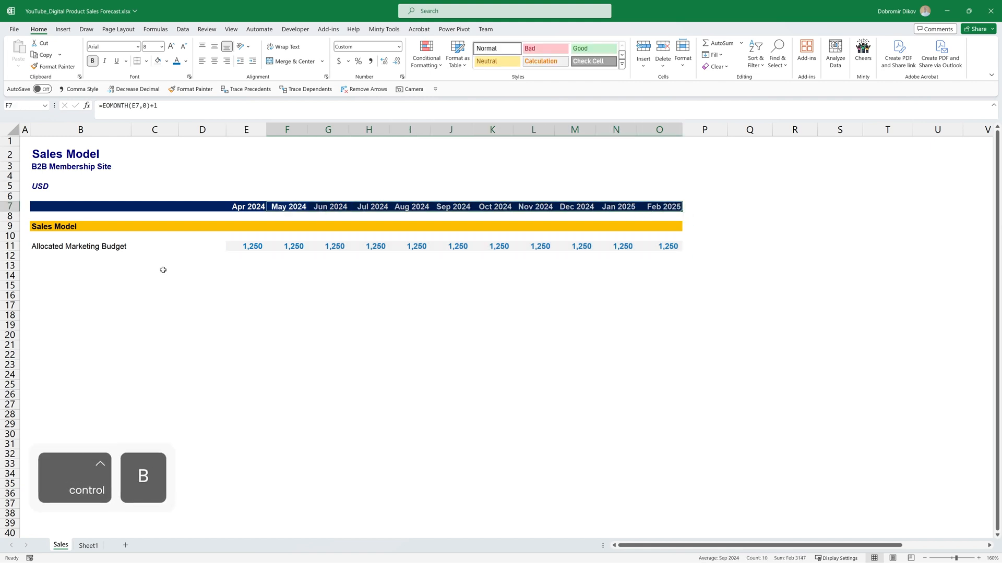
- Enter the row label CAC (Customer Acquisition Cost) in cell B13
{"action": "left_click", "coordinate": [84, 267]}
{"action": "type", "text": "CAC"}
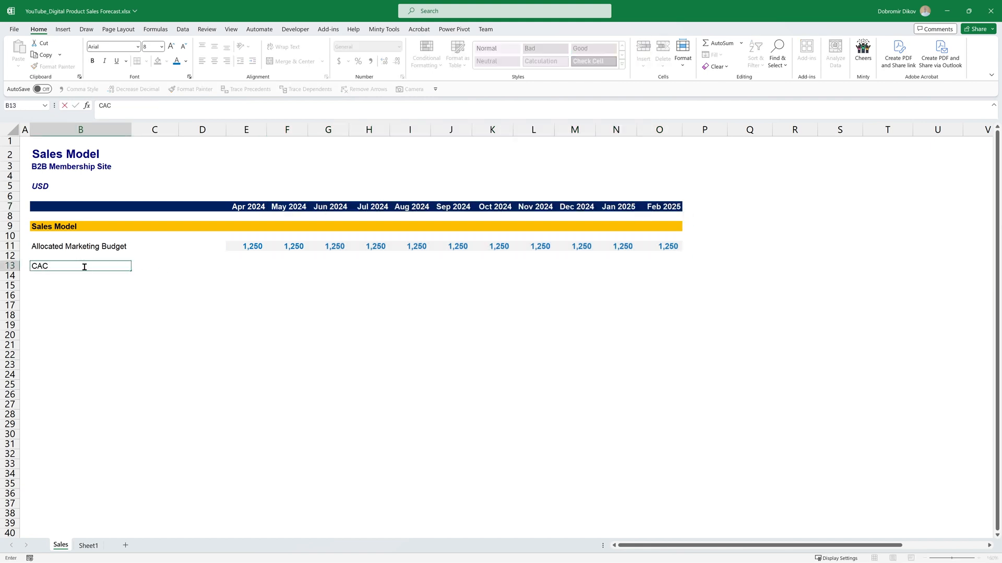
{"action": "type", "text": " (Cust"}
{"action": "type", "text": "omer Acquisition Cost"}
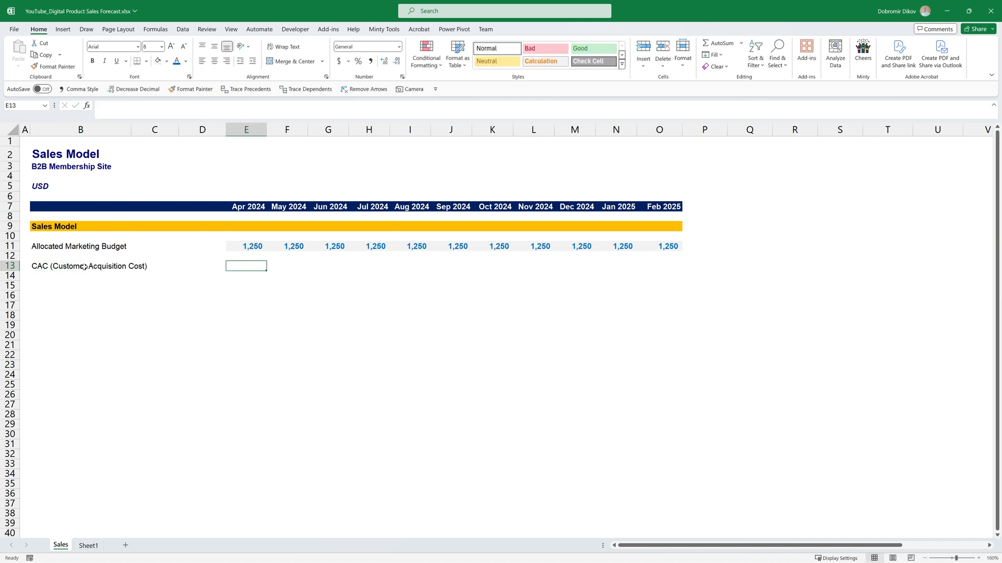
- Copy the formatted April budget cell E11 into E13 and set the customer acquisition cost there to 250
{"action": "key", "text": "Up"}
{"action": "key", "text": "ctrl+c"}
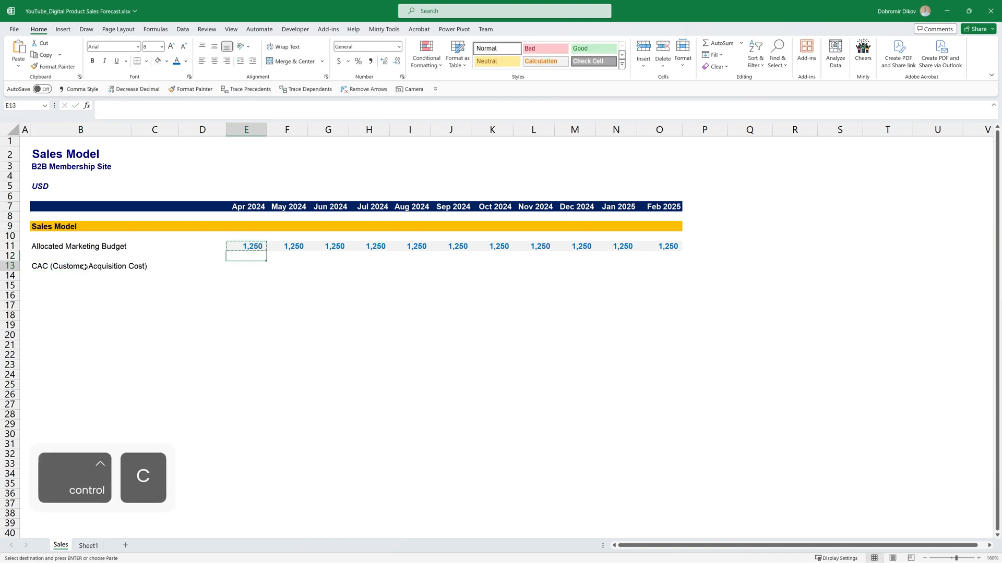
{"action": "key", "text": "Down"}
{"action": "key", "text": "Down"}
{"action": "key", "text": "ctrl+v"}
{"action": "type", "text": "250"}
{"action": "key", "text": "ctrl+Return"}
- Fill the acquisition cost in E13 across the monthly columns to O13
{"action": "key", "text": "shift+Right"}
{"action": "key", "text": "shift+Right"}
{"action": "key", "text": "shift+Right"}
{"action": "key", "text": "shift+Right"}
{"action": "key", "text": "shift+Right"}
{"action": "key", "text": "shift+Right"}
{"action": "key", "text": "shift+Right"}
{"action": "key", "text": "shift+Right"}
{"action": "key", "text": "shift+Right"}
{"action": "key", "text": "shift+Right"}
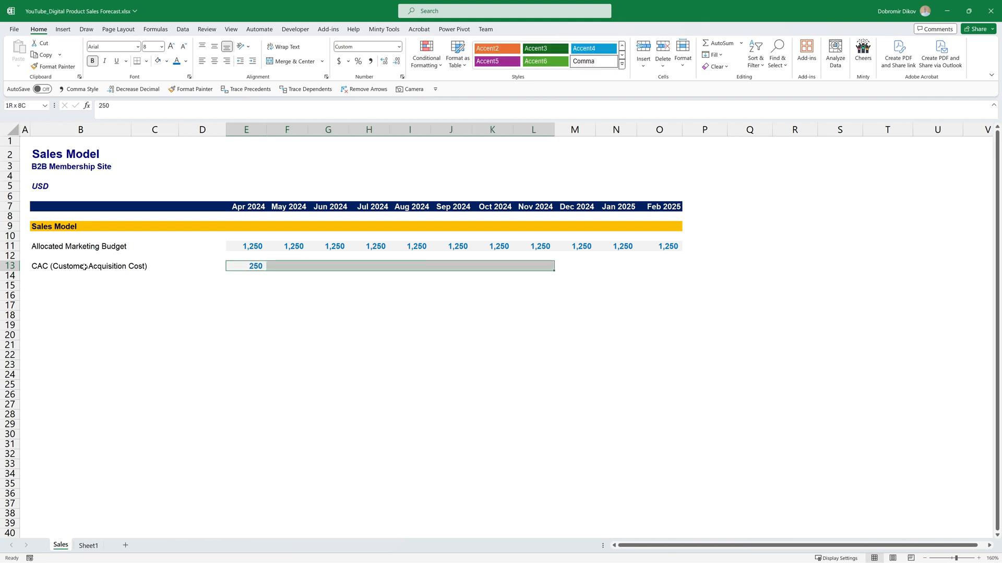
{"action": "key", "text": "ctrl+r"}
- Enter the row label New Users in B15 and change it to New Customers
{"action": "key", "text": "Down"}
{"action": "key", "text": "Down"}
{"action": "key", "text": "Left"}
{"action": "key", "text": "Left"}
{"action": "key", "text": "Left"}
{"action": "type", "text": "New Use"}
{"action": "key", "text": "ctrl+Return"}
{"action": "key", "text": "Right"}
{"action": "key", "text": "Right"}
{"action": "key", "text": "Right"}
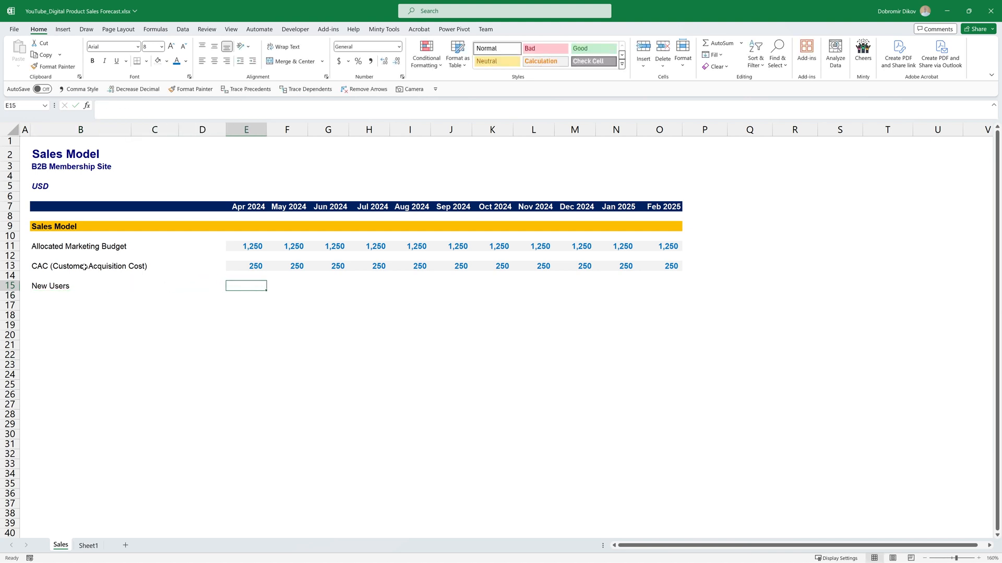
{"action": "key", "text": "ctrl+Left"}
- Calculate April's new customers in E15 with the formula =E11/E13
{"action": "key", "text": "ctrl+Up"}
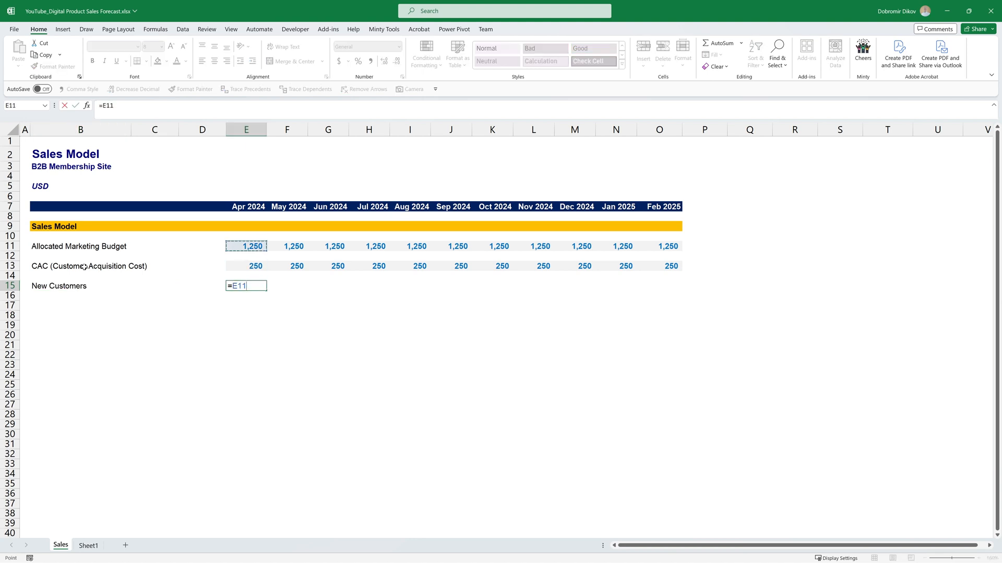
{"action": "type", "text": "/"}
{"action": "key", "text": "ctrl+Up"}
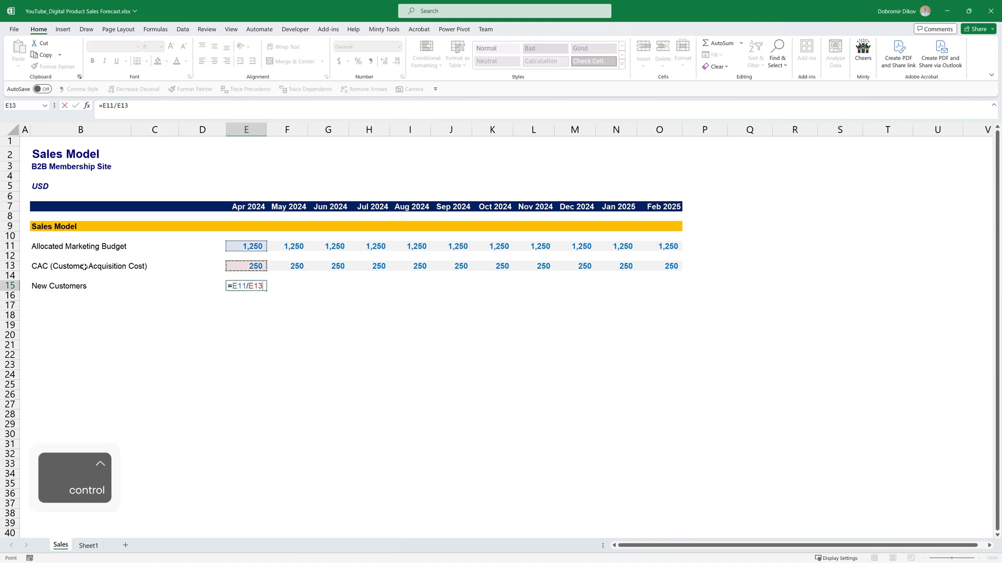
{"action": "key", "text": "Return"}
- Fill the New Customers formula from E15 across to O15 and format the row in comma style without decimals
{"action": "key", "text": "Up"}
{"action": "key", "text": "shift+Right"}
{"action": "key", "text": "shift+Right"}
{"action": "key", "text": "shift+Right"}
{"action": "key", "text": "shift+Right"}
{"action": "key", "text": "shift+Right"}
{"action": "key", "text": "shift+Right"}
{"action": "key", "text": "shift+Right"}
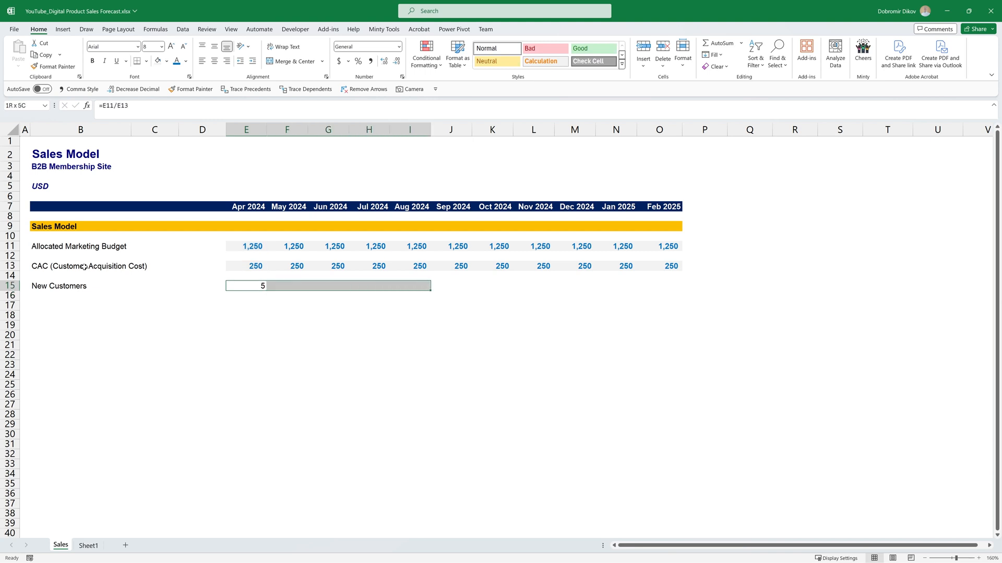
{"action": "key", "text": "shift+Right"}
{"action": "key", "text": "shift+Right"}
{"action": "key", "text": "shift+Right"}
{"action": "key", "text": "ctrl+r"}
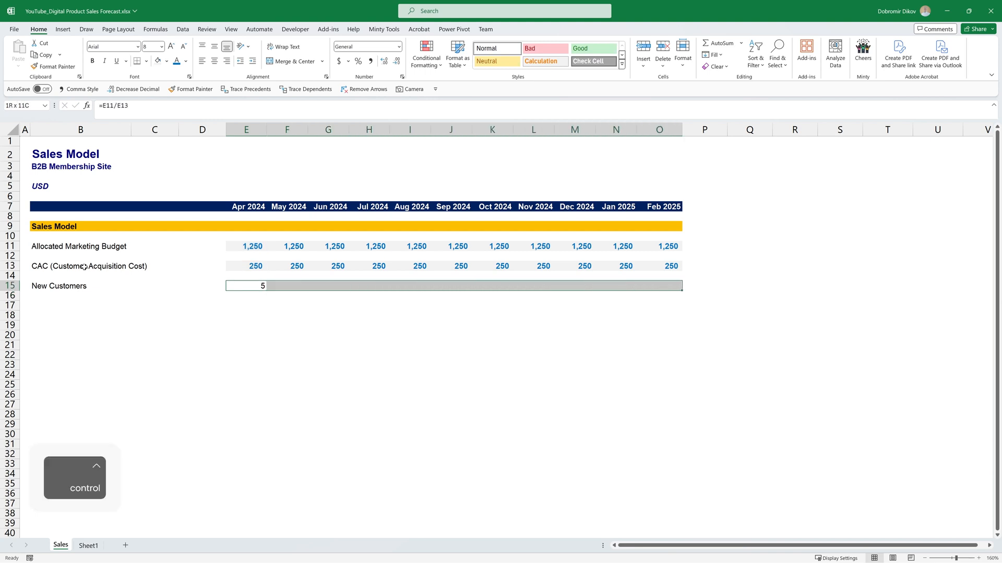
{"action": "key", "text": "alt+2"}
{"action": "key", "text": "alt+3"}
{"action": "key", "text": "alt+3"}
- Enter the row label Churn Rate in cell B17
{"action": "key", "text": "ctrl+Left"}
{"action": "key", "text": "Down"}
{"action": "key", "text": "Down"}
{"action": "type", "text": "C"}
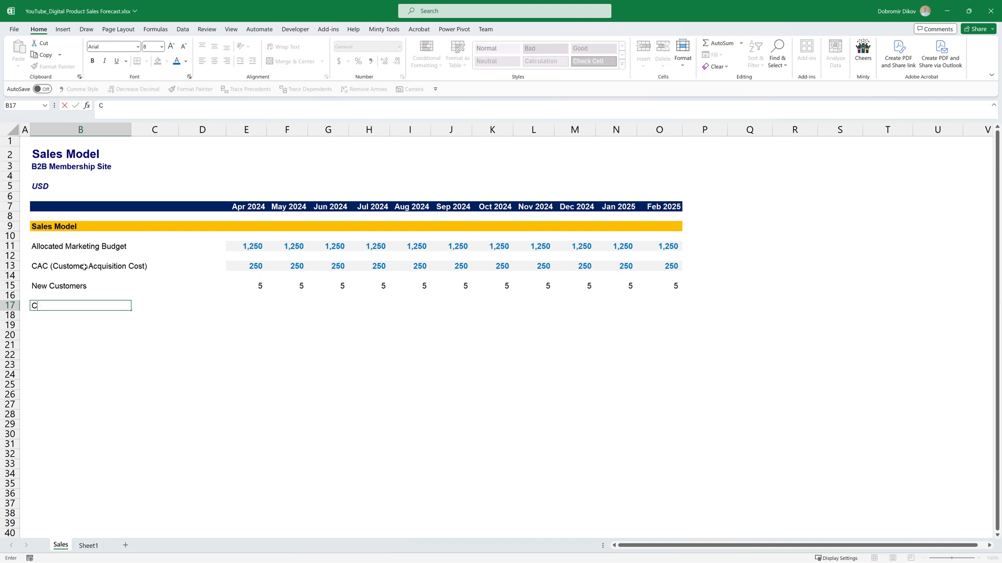
{"action": "type", "text": "hurn Rate"}
{"action": "key", "text": "Return"}
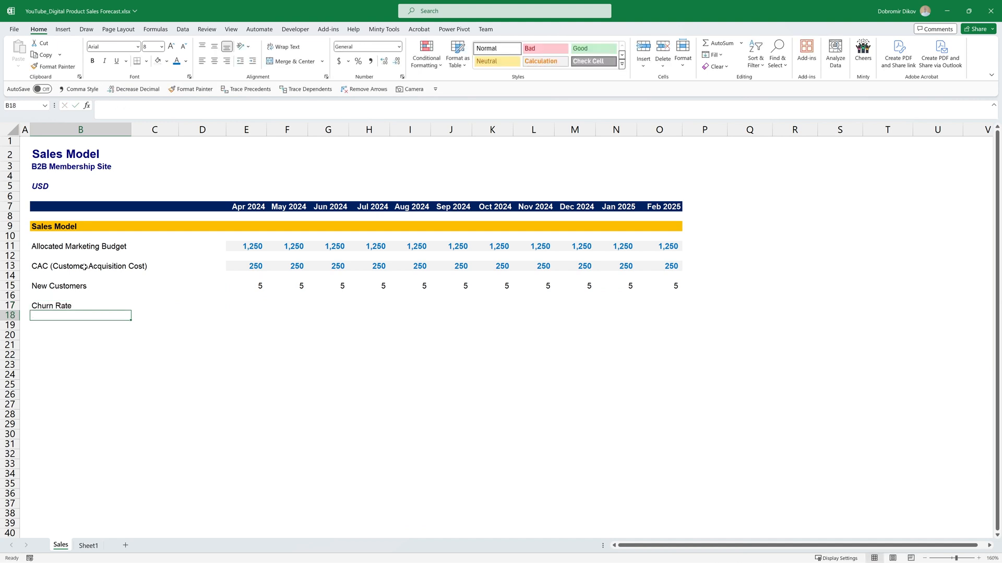
- Enter a churn rate of 5% for April in E17
{"action": "key", "text": "Up"}
{"action": "key", "text": "Right"}
{"action": "key", "text": "Right"}
{"action": "key", "text": "Right"}
{"action": "type", "text": "5%"}
{"action": "key", "text": "ctrl+Return"}
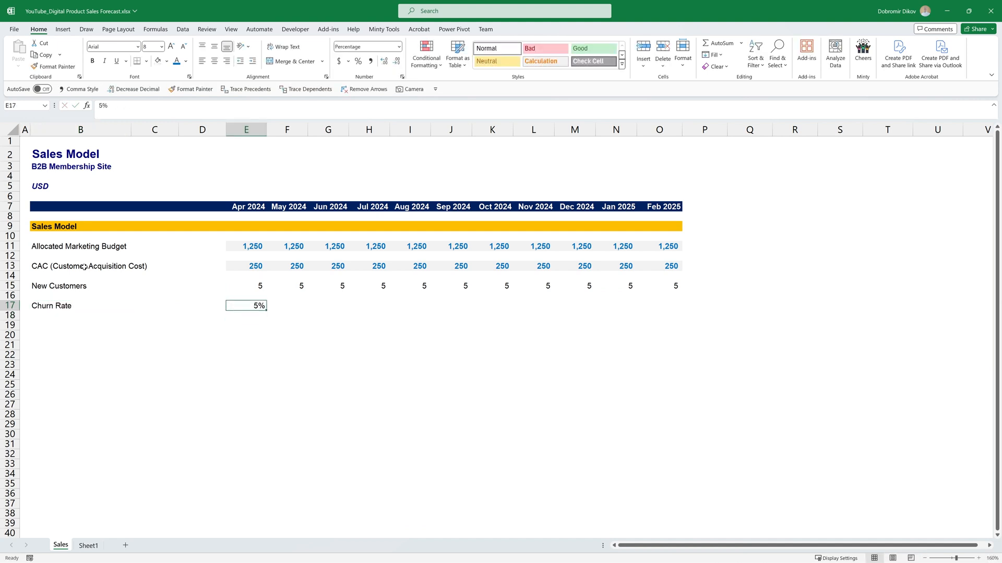
- Give E17:O17 a light grey fill and bold blue text, and fill the churn rate across to O17
{"action": "key", "text": "shift+Right"}
{"action": "key", "text": "shift+Right"}
{"action": "key", "text": "shift+Right"}
{"action": "key", "text": "shift+Right"}
{"action": "key", "text": "shift+Right"}
{"action": "key", "text": "shift+Right"}
{"action": "key", "text": "shift+Right"}
{"action": "key", "text": "shift+Right"}
{"action": "key", "text": "shift+Right"}
{"action": "key", "text": "shift+Right"}
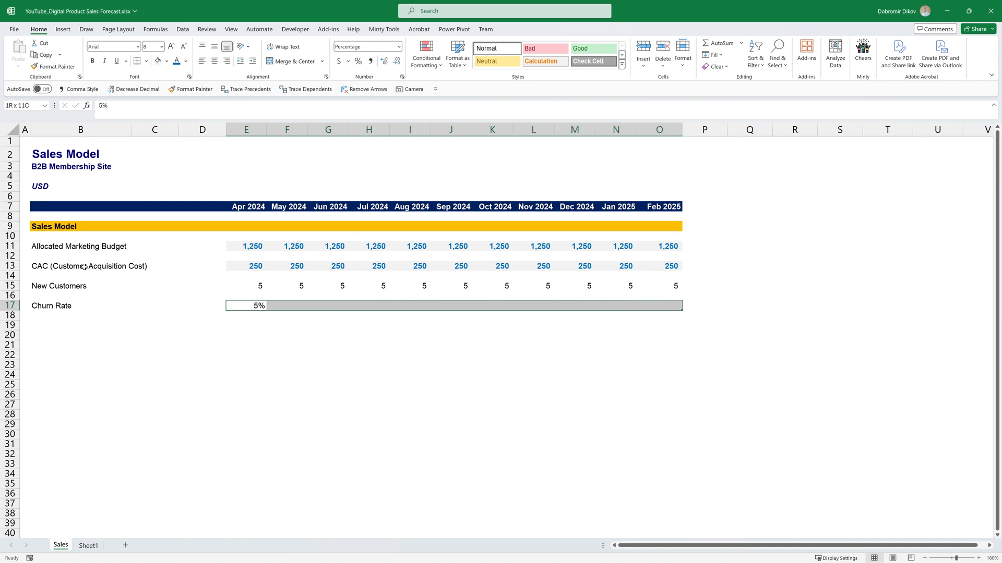
{"action": "left_click", "coordinate": [158, 61]}
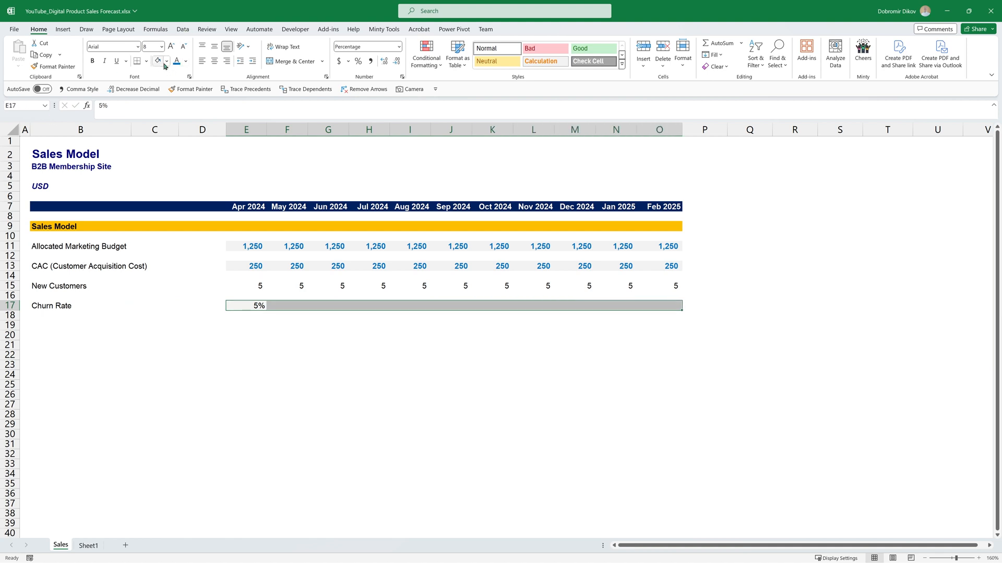
{"action": "left_click", "coordinate": [177, 64]}
{"action": "key", "text": "ctrl+b"}
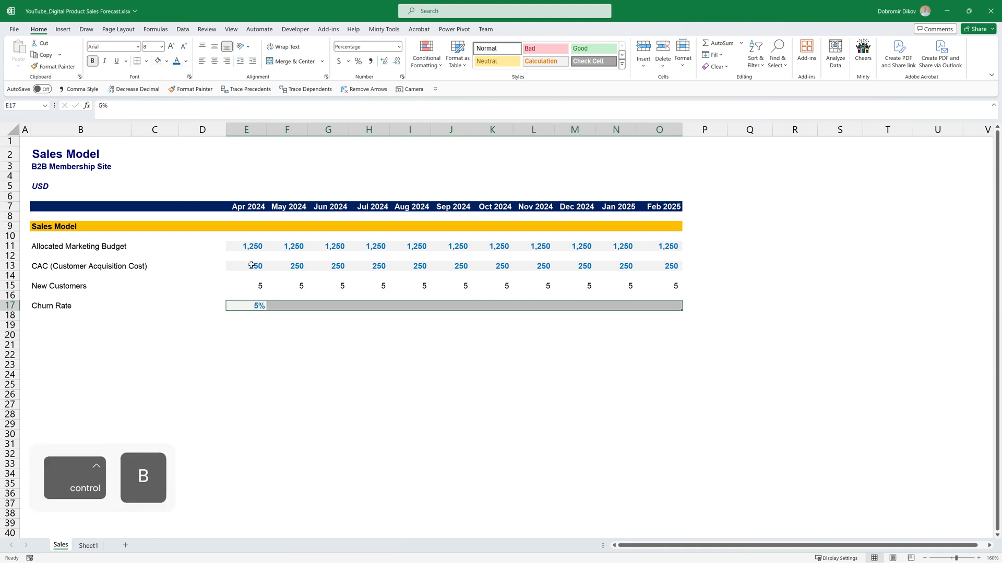
{"action": "key", "text": "ctrl+r"}
- Test the New Customers formula with an April acquisition cost of 260 in E13 and undo the change
{"action": "key", "text": "Up"}
{"action": "key", "text": "Up"}
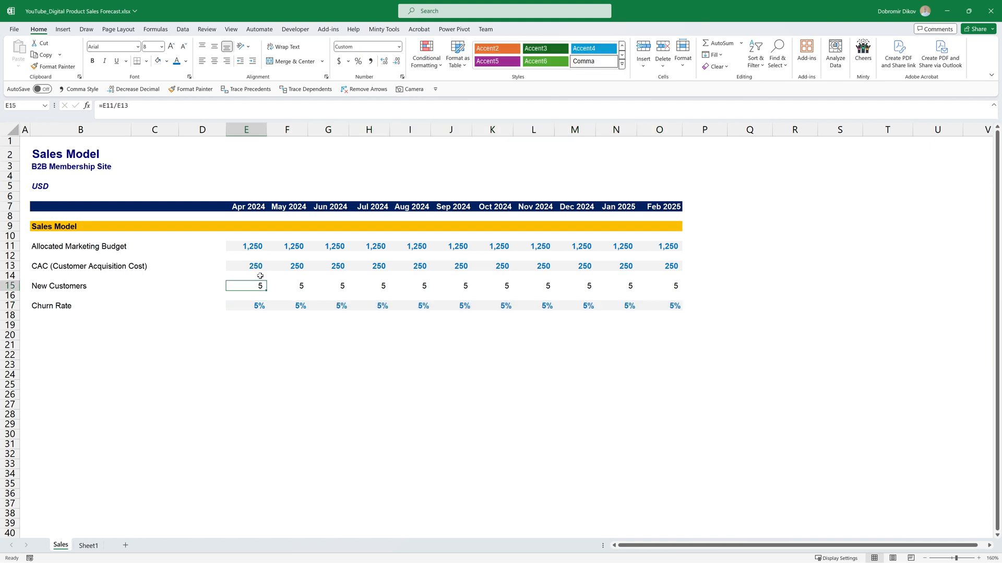
{"action": "key", "text": "Up"}
{"action": "key", "text": "Up"}
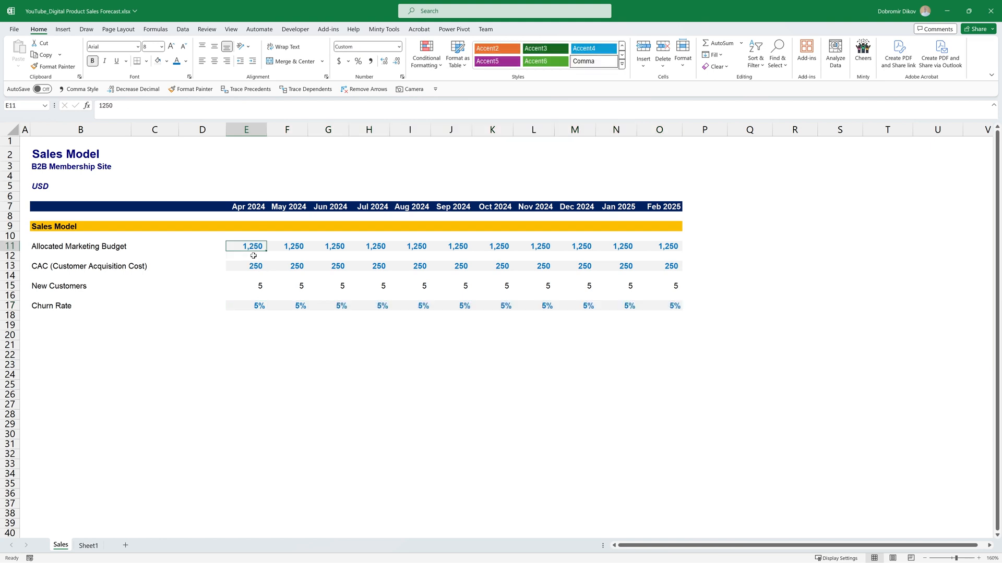
{"action": "left_click", "coordinate": [254, 288]}
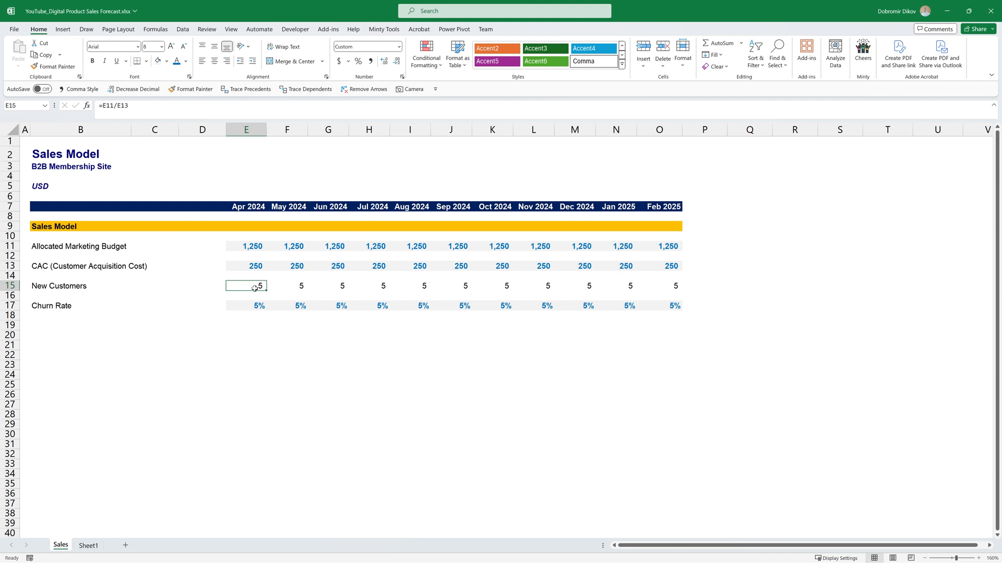
{"action": "left_click", "coordinate": [252, 267]}
{"action": "type", "text": "260"}
{"action": "key", "text": "Return"}
{"action": "key", "text": "Down"}
{"action": "key", "text": "alt+2"}
{"action": "key", "text": "ctrl"}
{"action": "key", "text": "ctrl+z"}
{"action": "key", "text": "ctrl+z"}
- Change the E15 formula to =ROUNDDOWN(E11/E13,0) so new customers are whole numbers
{"action": "key", "text": "Down"}
{"action": "key", "text": "Down"}
{"action": "key", "text": "F2"}
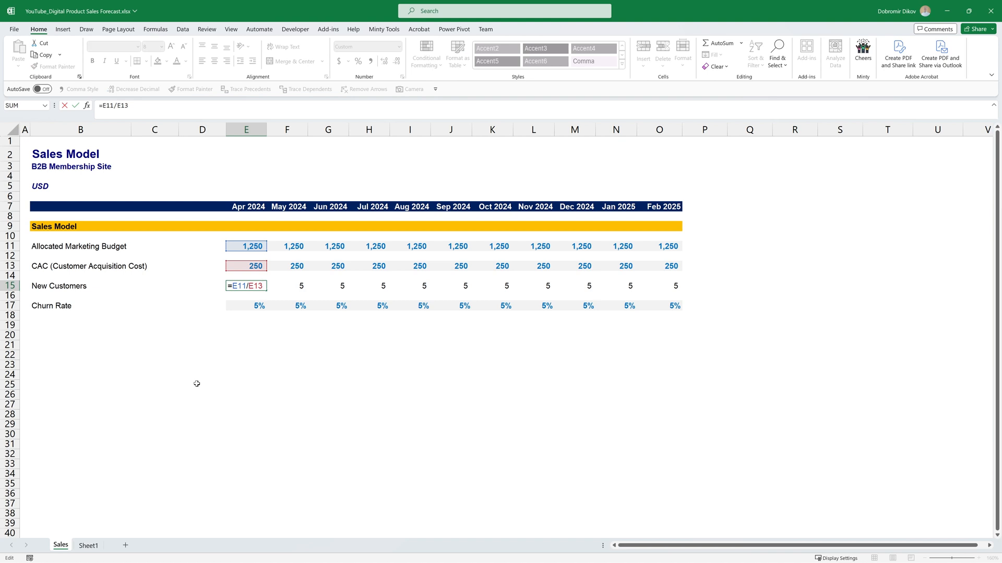
{"action": "type", "text": "rounddown"}
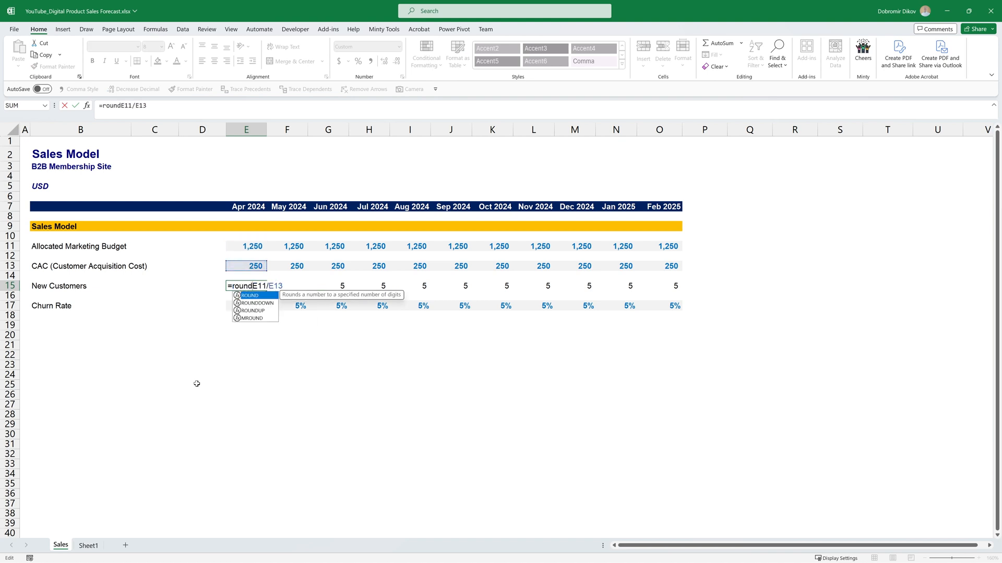
{"action": "key", "text": "Tab"}
{"action": "type", "text": ",0)"}
{"action": "key", "text": "ctrl+Return"}
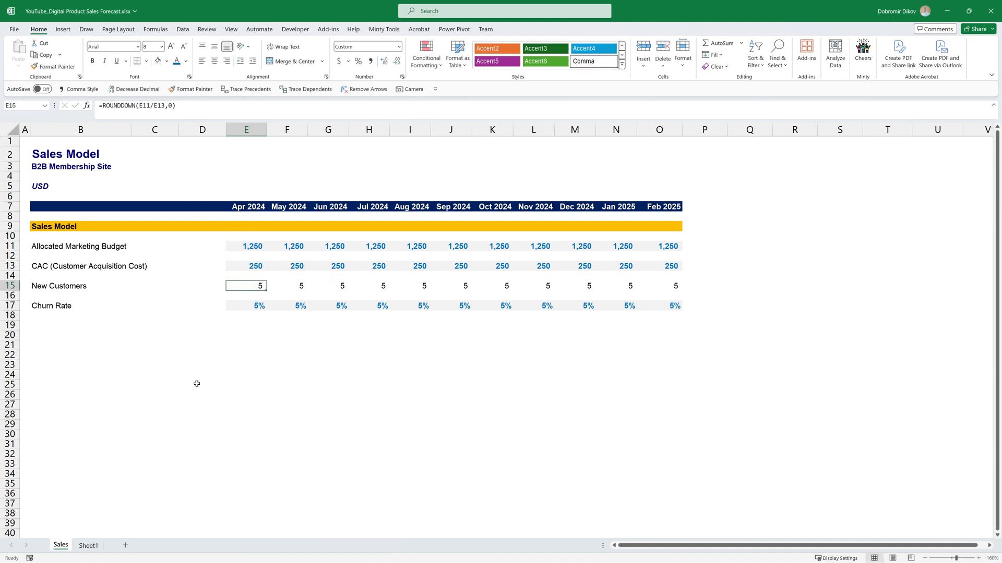
- Test the rounded formula with April budgets of 1500 and 1490 in E11, and undo both changes
{"action": "key", "text": "Up"}
{"action": "key", "text": "Up"}
{"action": "key", "text": "Up"}
{"action": "key", "text": "Up"}
{"action": "type", "text": "150"}
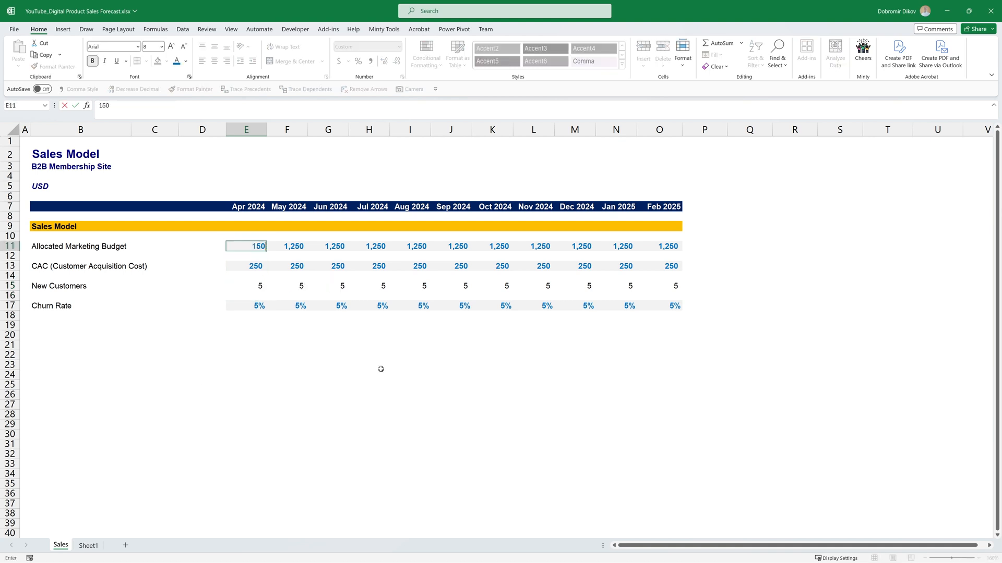
{"action": "key", "text": "Return"}
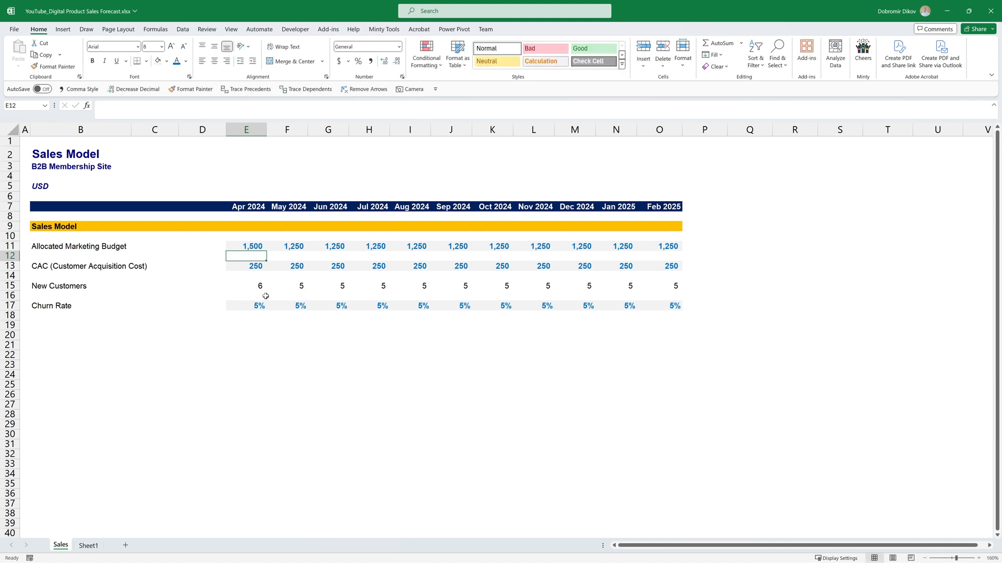
{"action": "key", "text": "Up"}
{"action": "type", "text": "1490"}
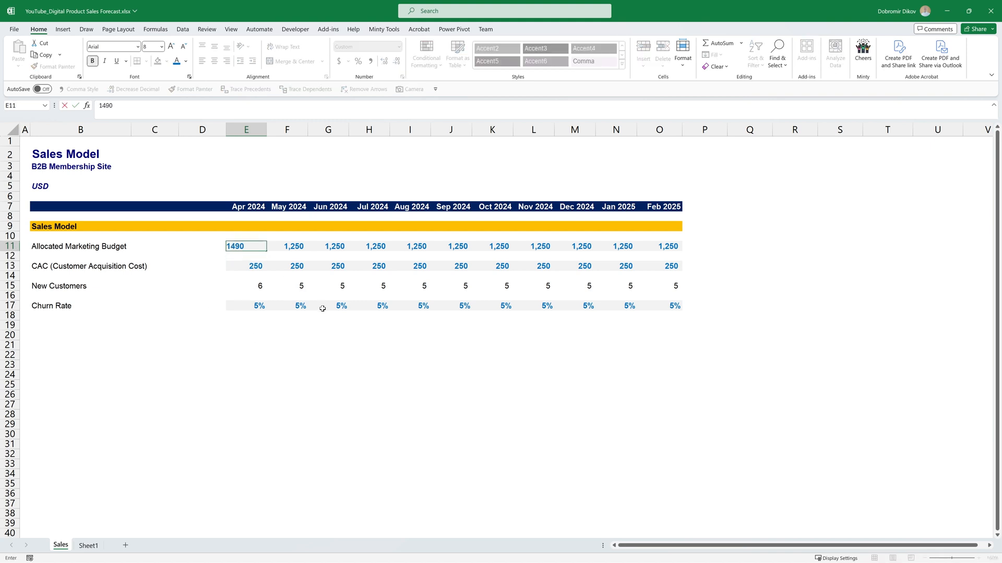
{"action": "key", "text": "Return"}
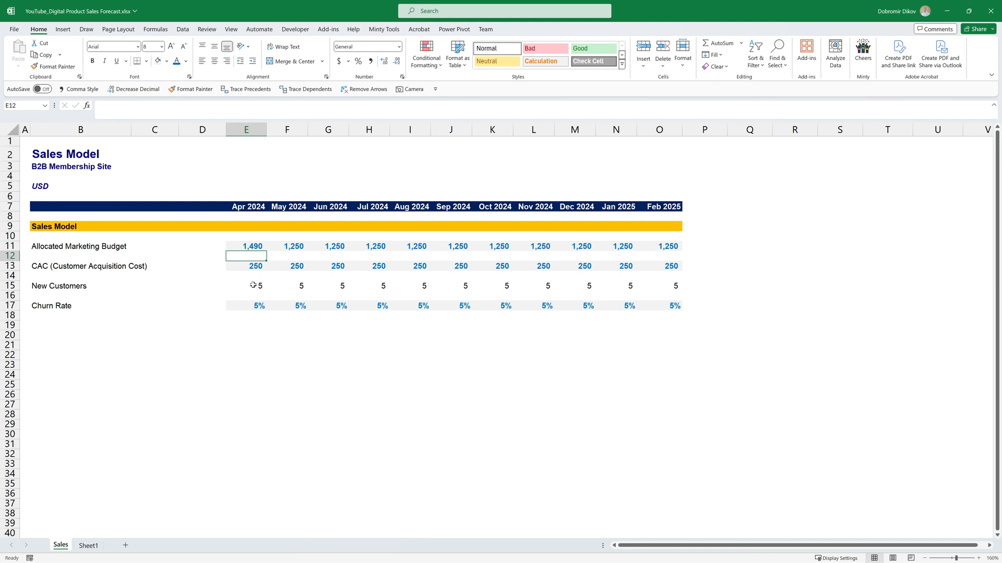
{"action": "key", "text": "ctrl+z"}
{"action": "key", "text": "ctrl+z"}
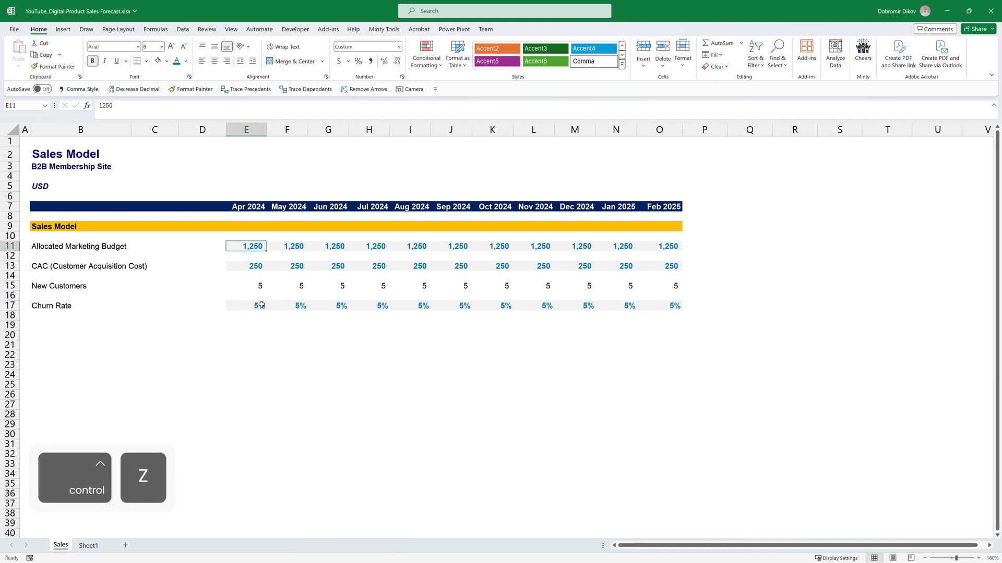
- Enter the row labels Churned Users in B18 and Total Active Users in B19
{"action": "left_click", "coordinate": [83, 316]}
{"action": "type", "text": "Churned Users"}
{"action": "key", "text": "Return"}
{"action": "type", "text": "Total A"}
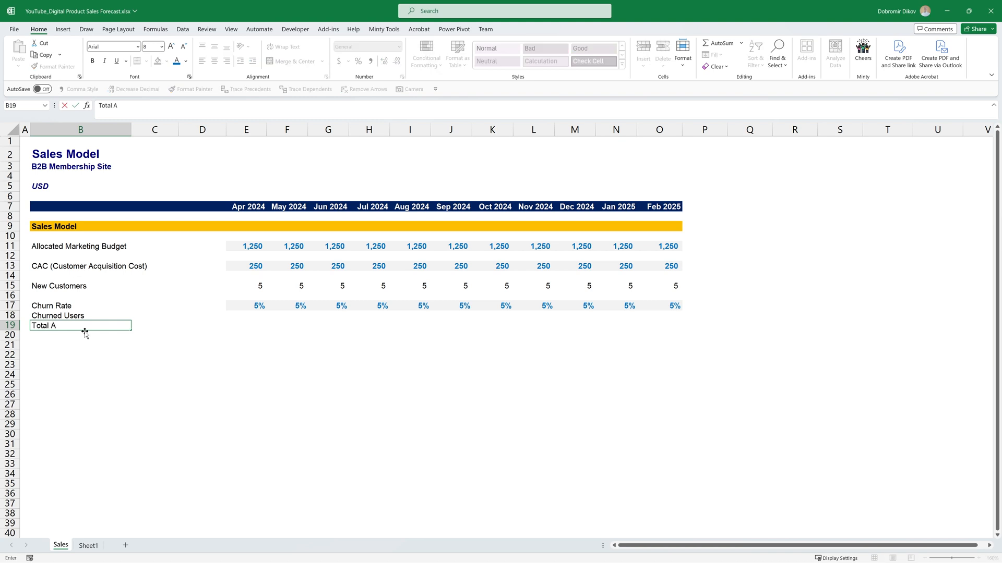
{"action": "type", "text": "ctive Users"}
{"action": "key", "text": "Return"}
- Make the Total Active Users row B19:O19 bold with a top and bottom border
{"action": "left_click_drag", "start_coordinate": [81, 326], "coordinate": [673, 325]}
{"action": "key", "text": "ctrl+b"}
{"action": "left_click", "coordinate": [146, 61]}
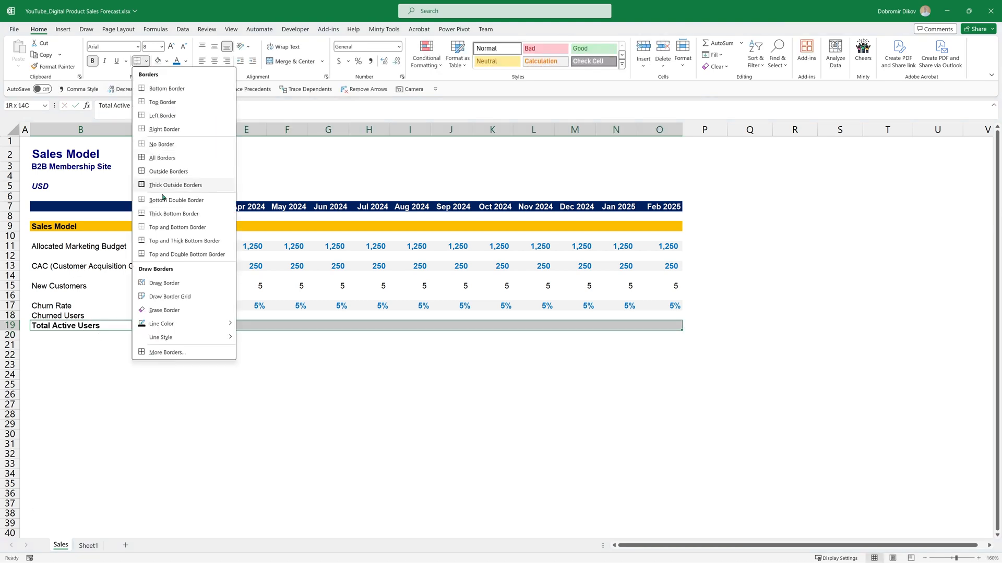
{"action": "left_click", "coordinate": [167, 226]}
{"action": "left_click", "coordinate": [189, 350]}
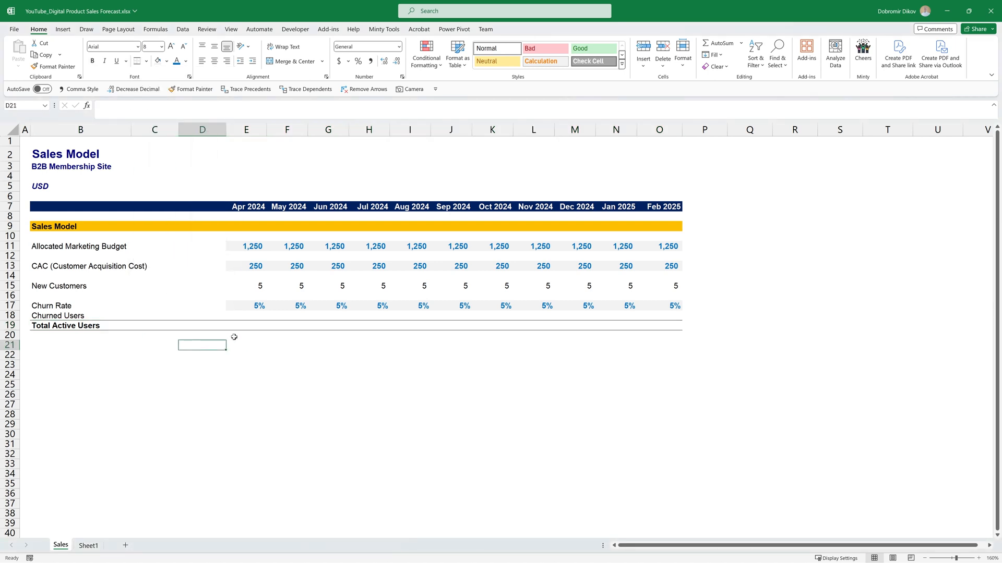
- Enter the total active users formula =D19+E15-E18 in E19 and fill it across to O19
{"action": "left_click", "coordinate": [251, 325]}
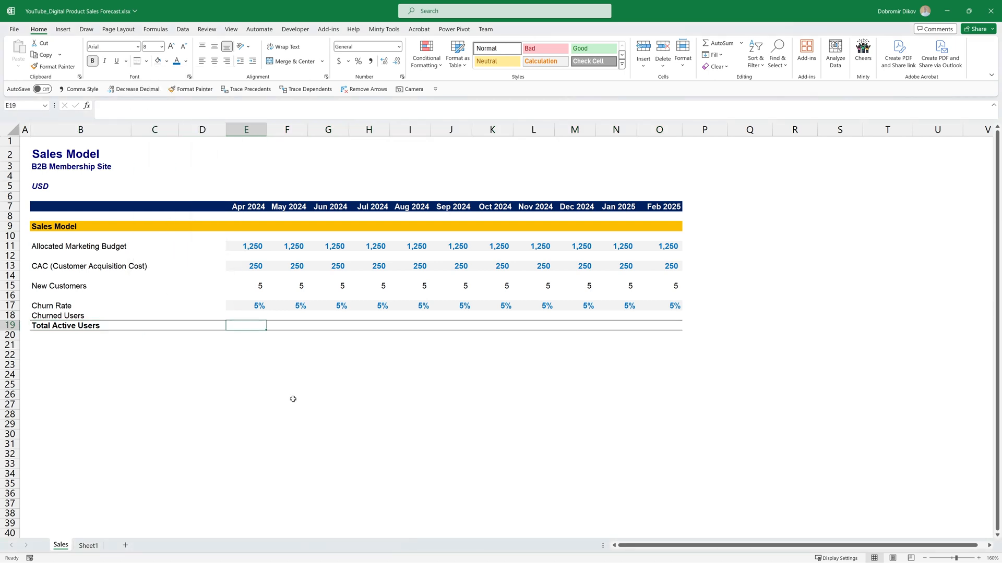
{"action": "type", "text": "="}
{"action": "key", "text": "Left"}
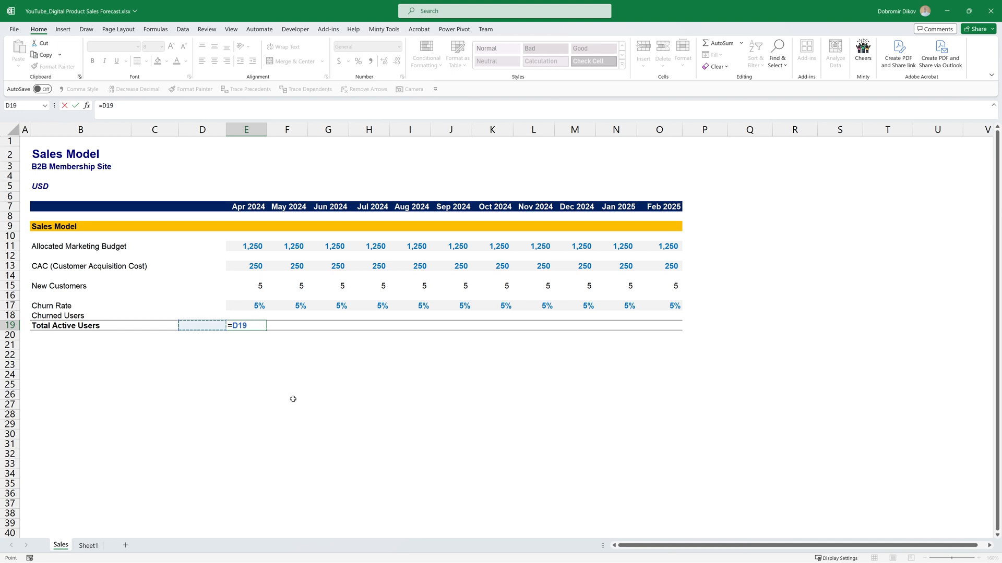
{"action": "type", "text": "+"}
{"action": "key", "text": "Up"}
{"action": "key", "text": "Up"}
{"action": "key", "text": "Up"}
{"action": "key", "text": "Up"}
{"action": "type", "text": "-"}
{"action": "key", "text": "Up"}
{"action": "key", "text": "ctrl+Return"}
{"action": "key", "text": "ctrl+shift+End"}
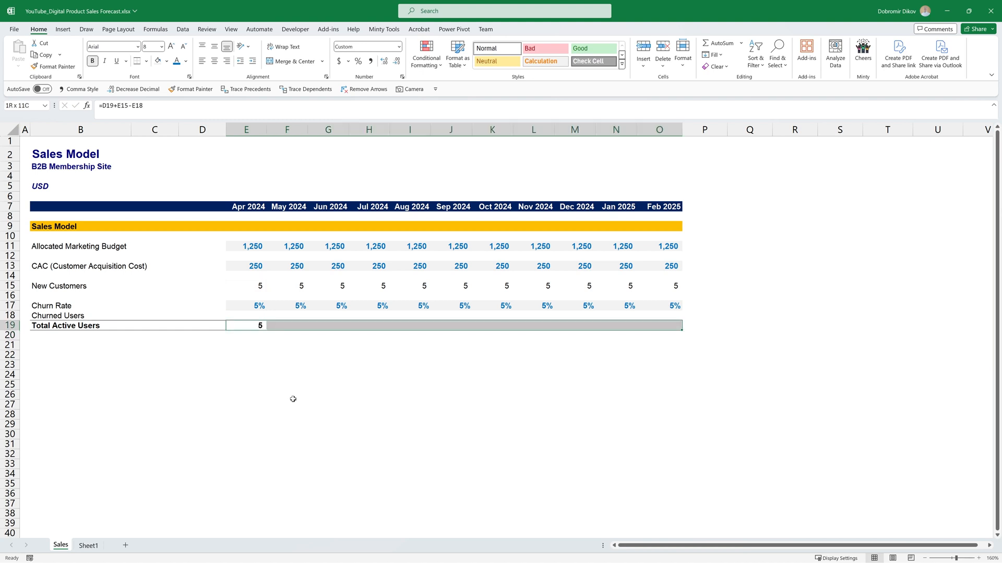
{"action": "key", "text": "ctrl+r"}
- Calculate April's churned users in E18 with the formula =D19*E17
{"action": "key", "text": "Up"}
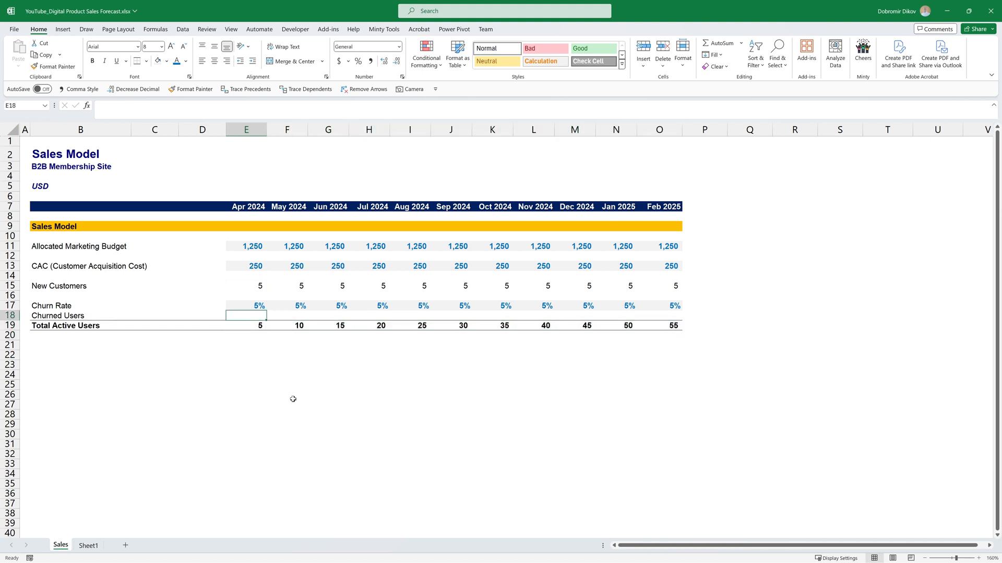
{"action": "type", "text": "="}
{"action": "key", "text": "Left"}
{"action": "key", "text": "Down"}
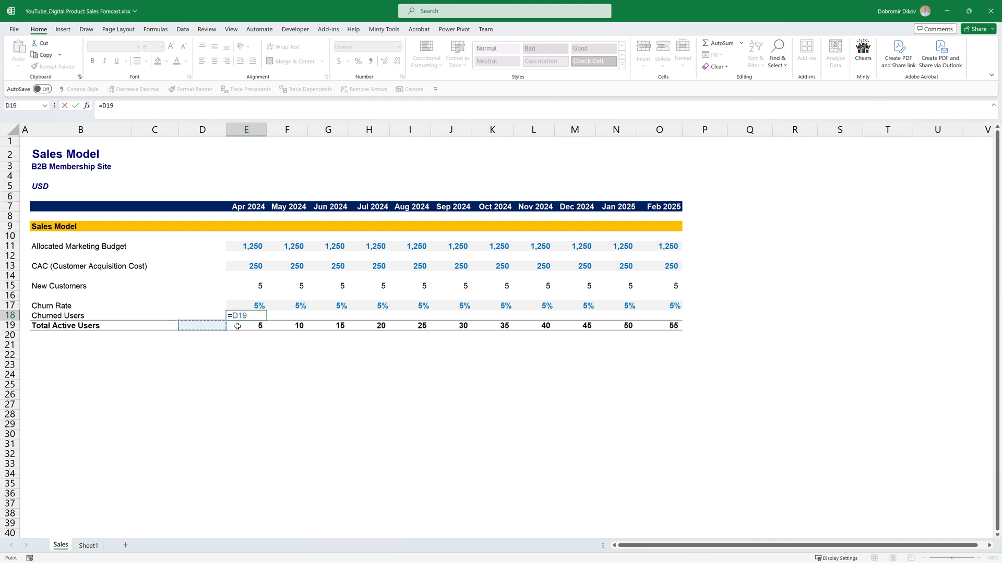
{"action": "type", "text": "*"}
{"action": "key", "text": "Up"}
{"action": "key", "text": "Return"}
- Round the churned users up to whole numbers by changing the E18 formula to =ROUNDUP(D19*E17,0)
{"action": "key", "text": "Up"}
{"action": "key", "text": "F2"}
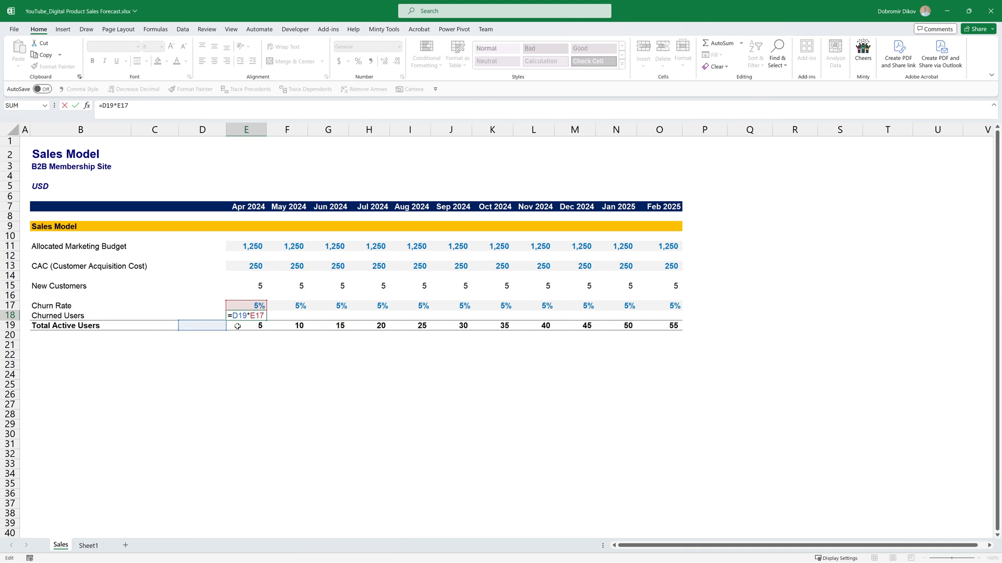
{"action": "type", "text": "ROUNDUP("}
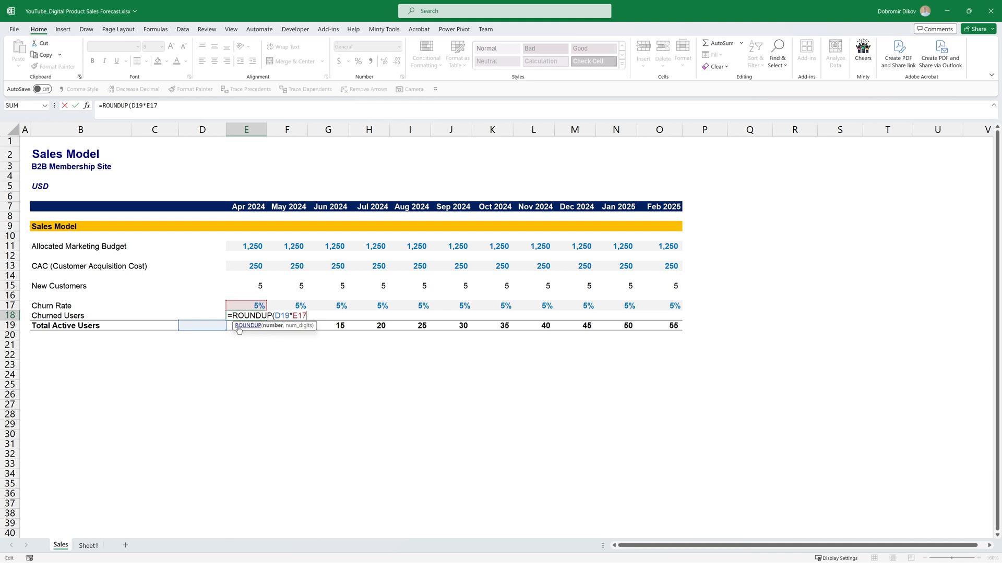
{"action": "type", "text": ",0)"}
{"action": "key", "text": "ctrl+Return"}
- Fill the churned users formula from E18 across to February 2025 in O18
{"action": "key", "text": "shift+Right"}
{"action": "key", "text": "shift+Right"}
{"action": "key", "text": "shift+Right"}
{"action": "key", "text": "shift+Right"}
{"action": "key", "text": "shift+Right"}
{"action": "key", "text": "shift+Right"}
{"action": "key", "text": "shift+Right"}
{"action": "key", "text": "shift+Right"}
{"action": "key", "text": "shift+Right"}
{"action": "key", "text": "shift+Right"}
{"action": "key", "text": "shift+Right"}
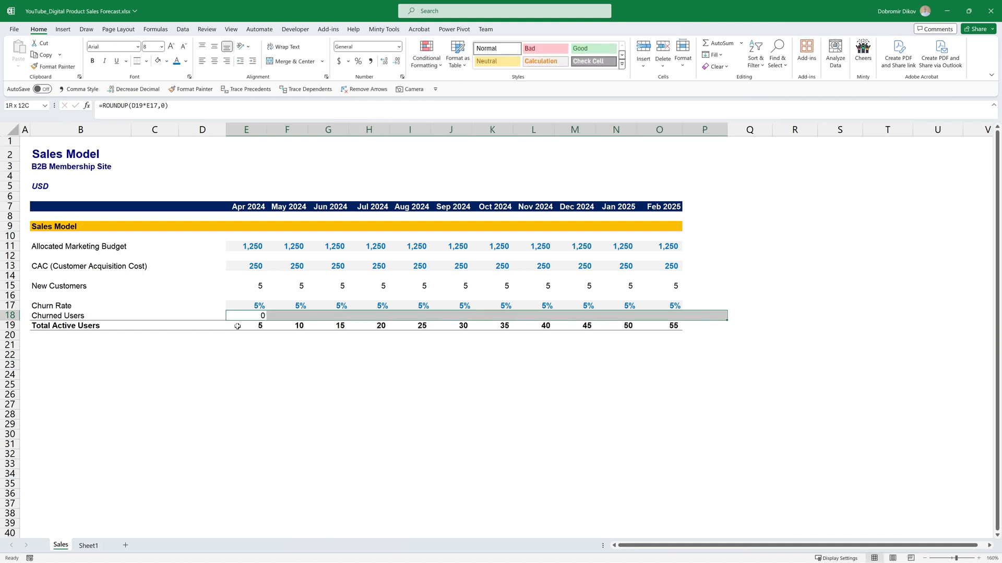
{"action": "key", "text": "shift+Left"}
{"action": "key", "text": "ctrl+r"}
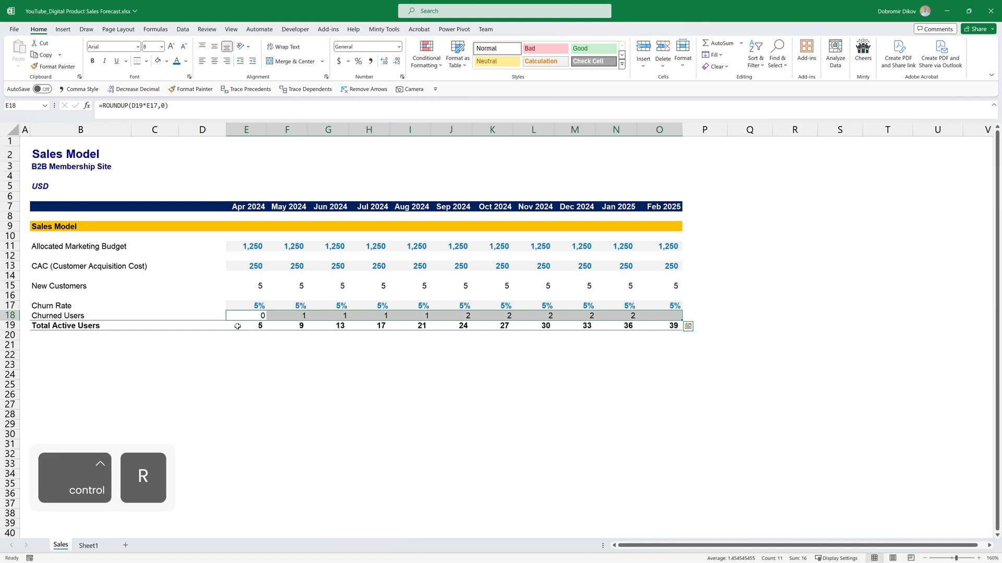
- Format the churned users row E18:O18 in comma style with no decimals
{"action": "key", "text": "alt+2"}
{"action": "key", "text": "alt+3"}
{"action": "key", "text": "alt+3"}
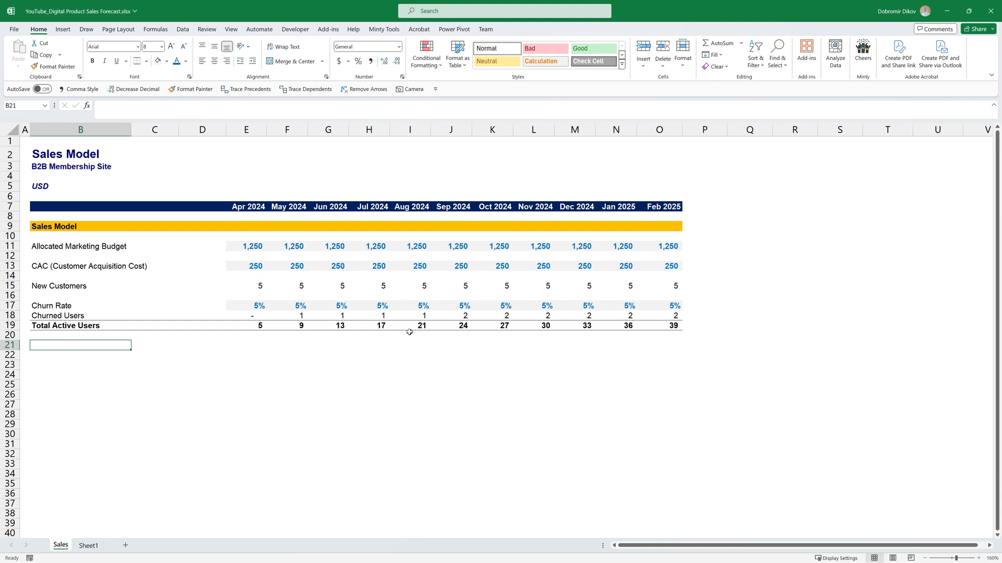
- Add the bold heading Standard vs. Pro Account Split in B21 with the labels Standard Account and Pro Account below it
{"action": "type", "text": "Standard vs."}
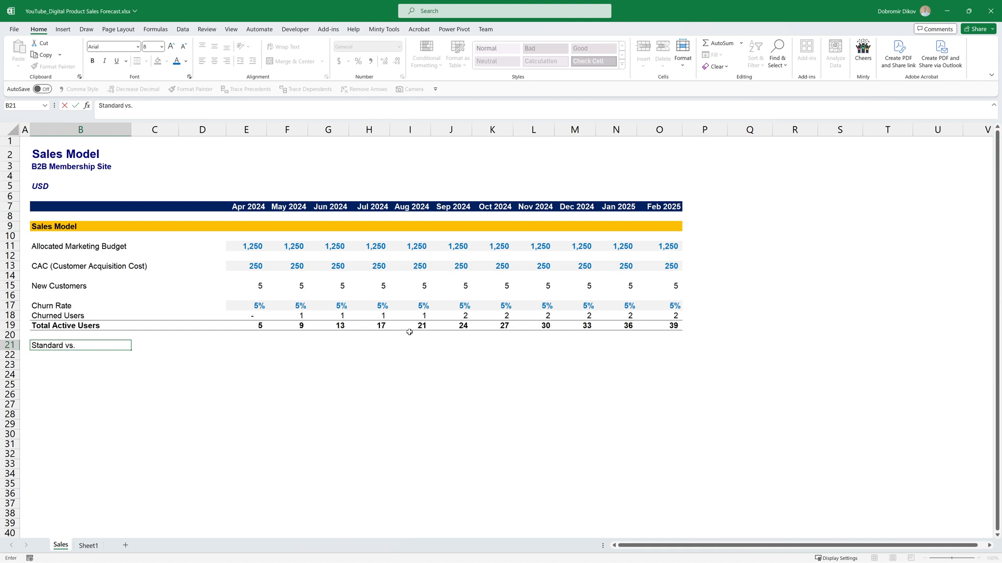
{"action": "type", "text": " Pro Account Split"}
{"action": "key", "text": "Return"}
{"action": "type", "text": "Standard"}
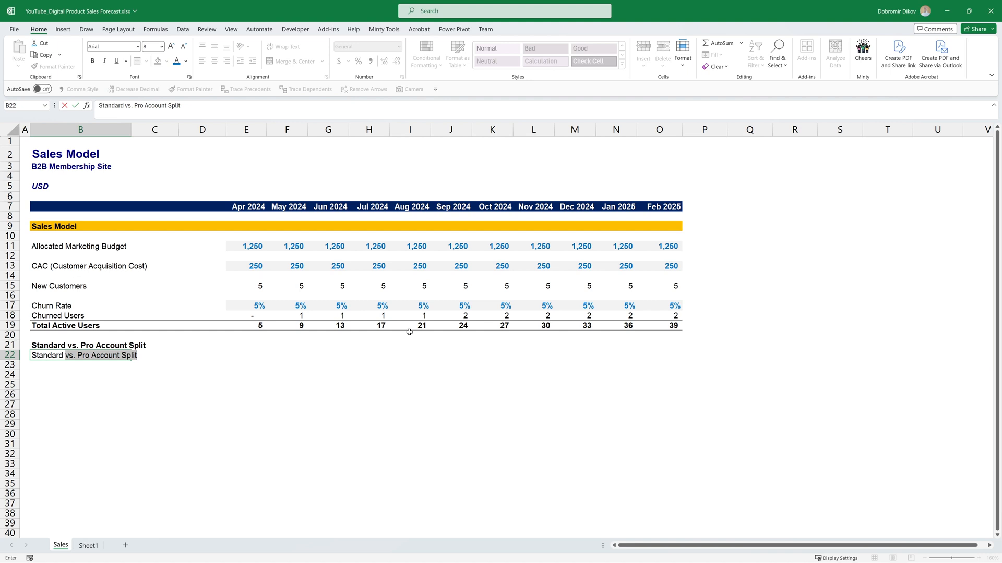
{"action": "type", "text": " Account"}
{"action": "key", "text": "Return"}
{"action": "type", "text": "Pro Account"}
{"action": "key", "text": "Return"}
- Copy the April churn rate cell's input formatting to E22 and set the Standard Account share there to 80%
{"action": "key", "text": "Up"}
{"action": "key", "text": "Up"}
{"action": "key", "text": "Right"}
{"action": "key", "text": "Right"}
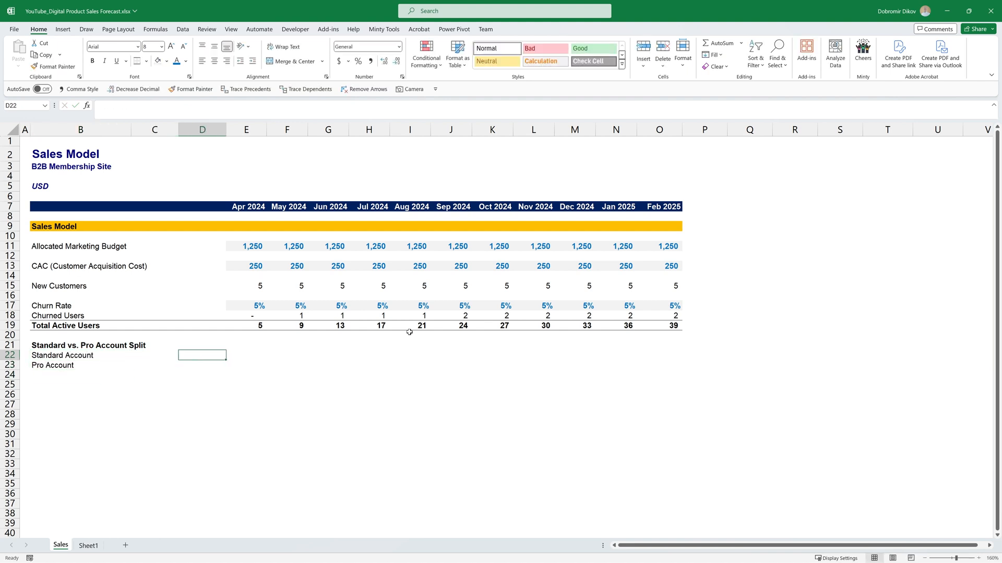
{"action": "key", "text": "Right"}
{"action": "key", "text": "ctrl+Up"}
{"action": "key", "text": "Up"}
{"action": "key", "text": "Up"}
{"action": "key", "text": "ctrl+c"}
{"action": "key", "text": "Down"}
{"action": "key", "text": "Down"}
{"action": "key", "text": "Down"}
{"action": "key", "text": "Down"}
{"action": "key", "text": "Down"}
{"action": "key", "text": "ctrl+v"}
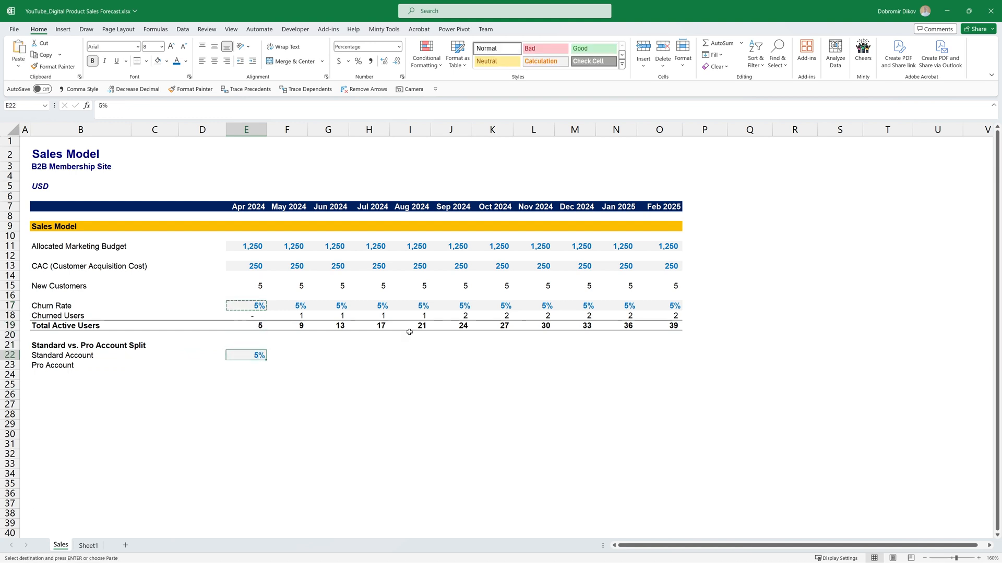
{"action": "type", "text": "80"}
{"action": "key", "text": "Return"}
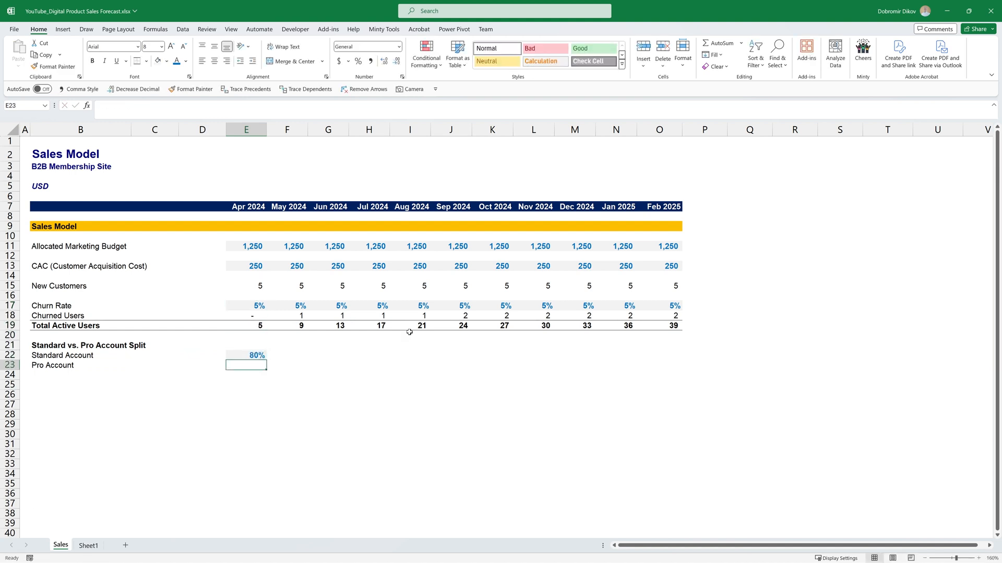
- Calculate the Pro Account share in E23 with the formula =1-E22
{"action": "type", "text": "=1-"}
{"action": "key", "text": "Up"}
{"action": "key", "text": "Return"}
- Fill both account split rows from E22:E23 across to column O
{"action": "key", "text": "Up"}
{"action": "key", "text": "Up"}
{"action": "key", "text": "shift+Down"}
{"action": "key", "text": "shift+Right"}
{"action": "key", "text": "shift+Right"}
{"action": "key", "text": "shift+Right"}
{"action": "key", "text": "shift+Right"}
{"action": "key", "text": "shift+Right"}
{"action": "key", "text": "shift+Right"}
{"action": "key", "text": "shift+Right"}
{"action": "key", "text": "shift+Right"}
{"action": "key", "text": "shift+Right"}
{"action": "key", "text": "shift+Right"}
{"action": "key", "text": "ctrl+r"}
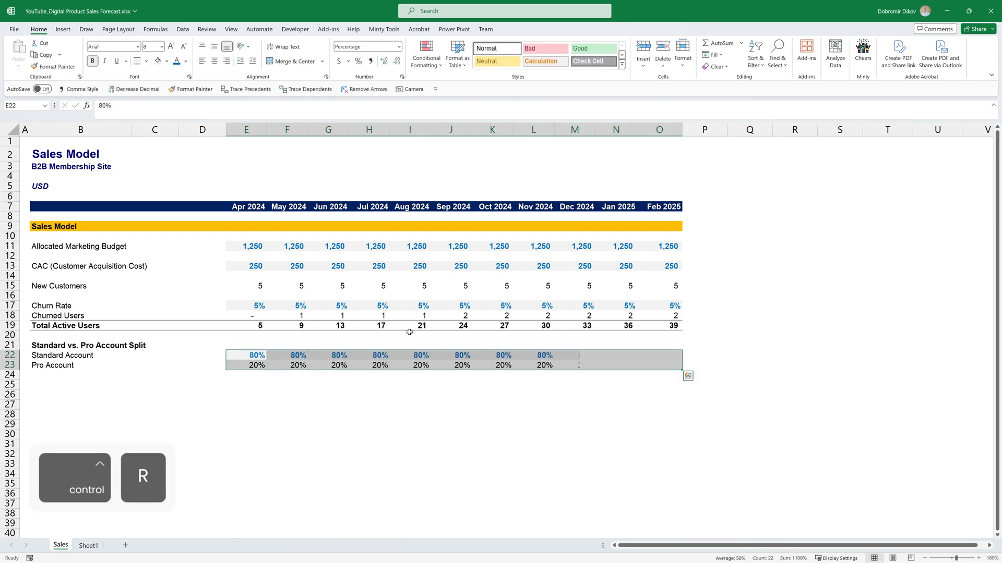
- Add the bold heading Number of Active Users in B25 and copy the Standard Account and Pro Account labels into B26:B27
{"action": "key", "text": "Down"}
{"action": "key", "text": "Down"}
{"action": "key", "text": "Down"}
{"action": "key", "text": "Left"}
{"action": "key", "text": "Left"}
{"action": "key", "text": "Left"}
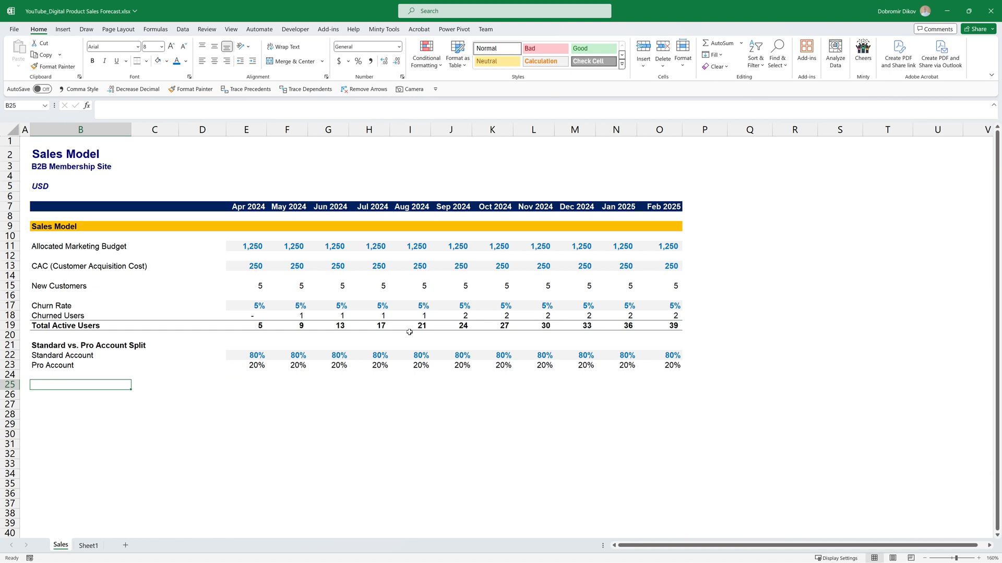
{"action": "type", "text": "Number of Act"}
{"action": "type", "text": "ive Users"}
{"action": "key", "text": "shift+Down"}
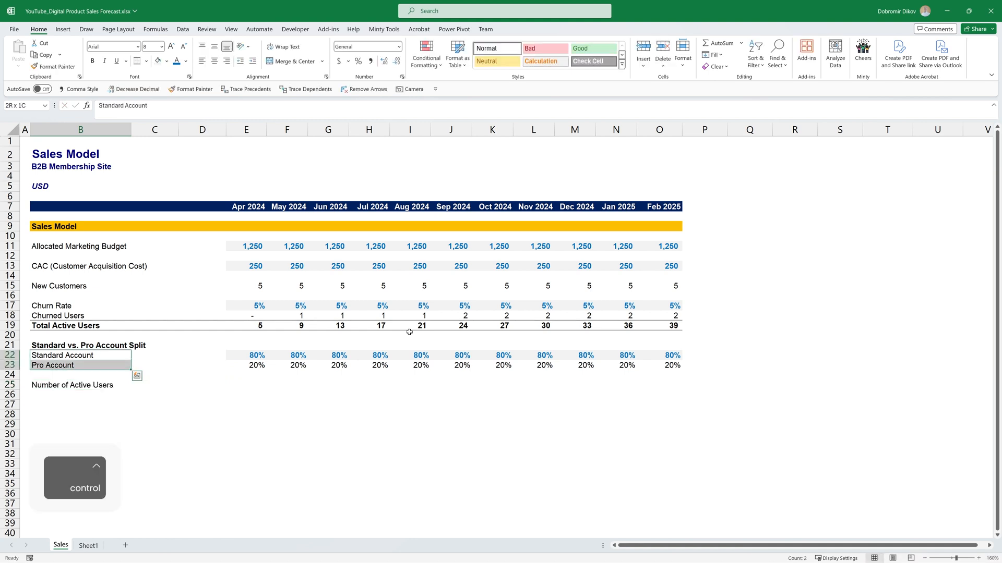
{"action": "key", "text": "ctrl+c"}
{"action": "key", "text": "Down"}
{"action": "key", "text": "Down"}
{"action": "key", "text": "Down"}
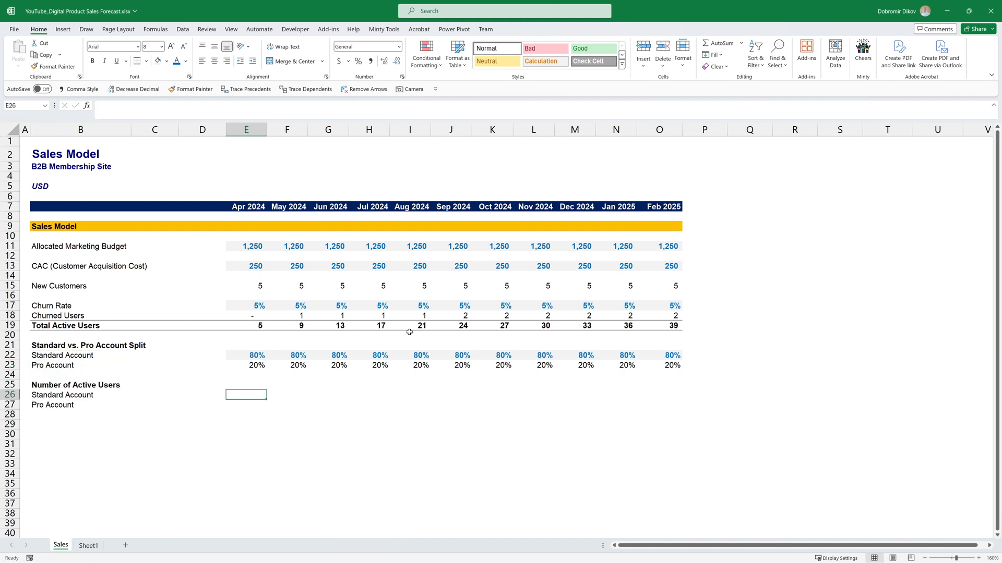
- Calculate April's Standard Account users in E26 with the formula =ROUNDUP(E19*E22,0)
{"action": "type", "text": "="}
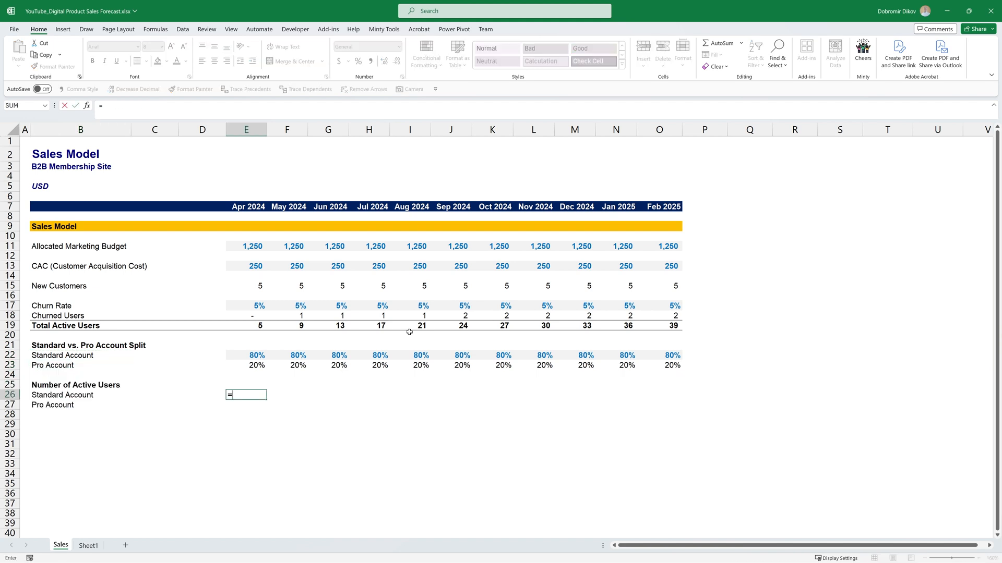
{"action": "type", "text": "roundu"}
{"action": "key", "text": "Tab"}
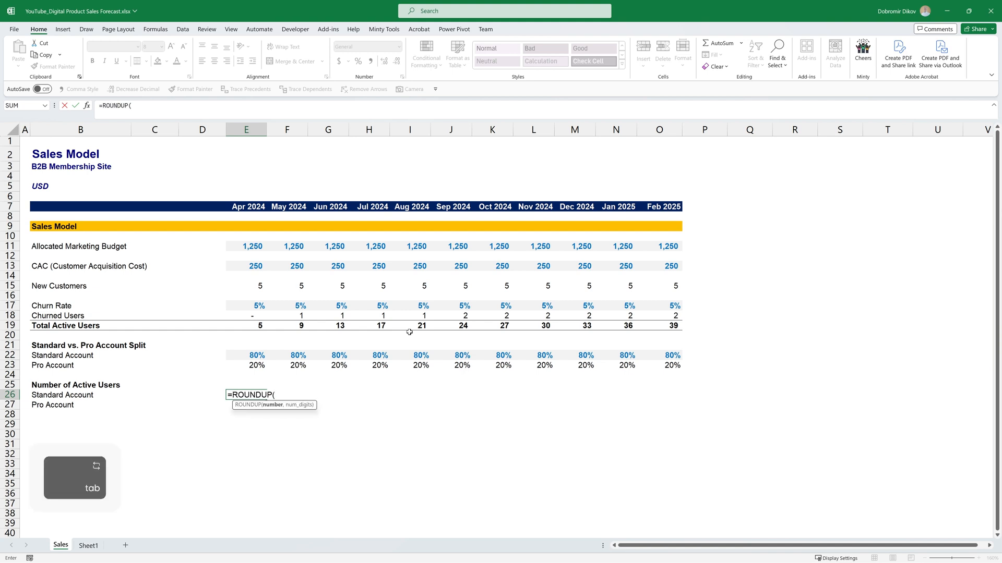
{"action": "key", "text": "ctrl+Up"}
{"action": "key", "text": "ctrl+Up"}
{"action": "key", "text": "ctrl+Up"}
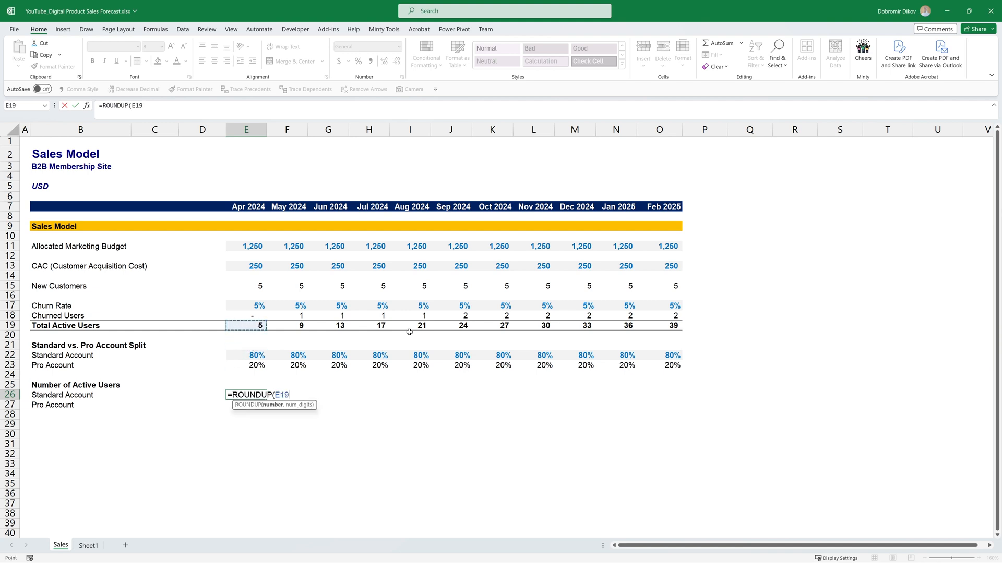
{"action": "type", "text": "*"}
{"action": "key", "text": "Up"}
{"action": "key", "text": "Up"}
{"action": "key", "text": "Up"}
{"action": "key", "text": "Up"}
{"action": "type", "text": ",0"}
{"action": "key", "text": "Return"}
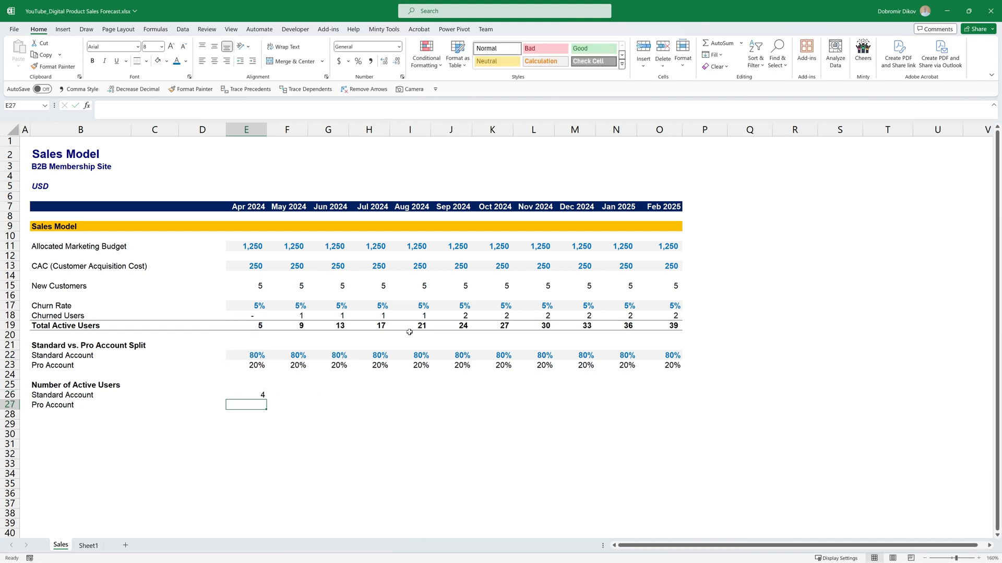
- Calculate April's Pro Account users in E27 by subtracting the Standard Account users in E26 from the total active users in E19
{"action": "type", "text": "="}
{"action": "key", "text": "ctrl+Up"}
{"action": "key", "text": "ctrl+Up"}
{"action": "key", "text": "ctrl+Up"}
{"action": "key", "text": "ctrl+Up"}
{"action": "type", "text": "-"}
{"action": "key", "text": "Up"}
{"action": "key", "text": "Return"}
- Fill the Standard and Pro Account user formulas from E26:E27 across to column O
{"action": "key", "text": "Up"}
{"action": "key", "text": "Up"}
{"action": "key", "text": "shift+Down"}
{"action": "key", "text": "ctrl+shift+Right"}
{"action": "key", "text": "ctrl+r"}
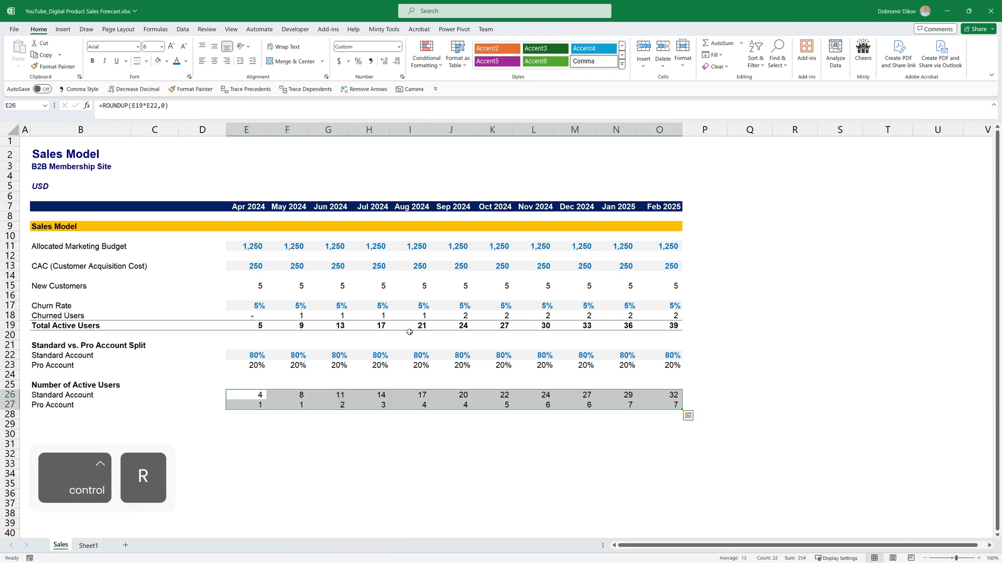
- Add the bold heading Generated Revenue in B29
{"action": "type", "text": "Gene"}
{"action": "type", "text": "rated Revenue"}
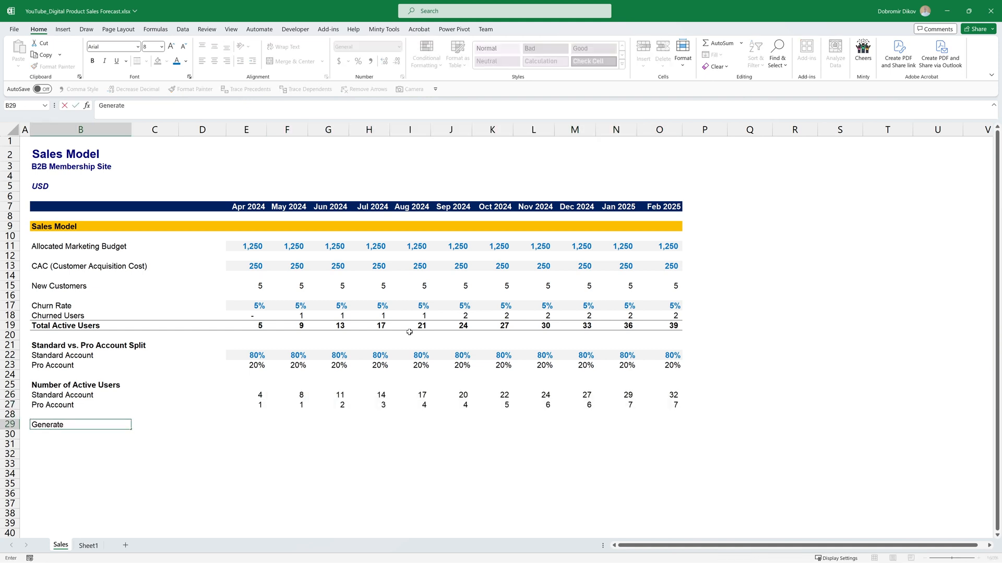
{"action": "key", "text": "Return"}
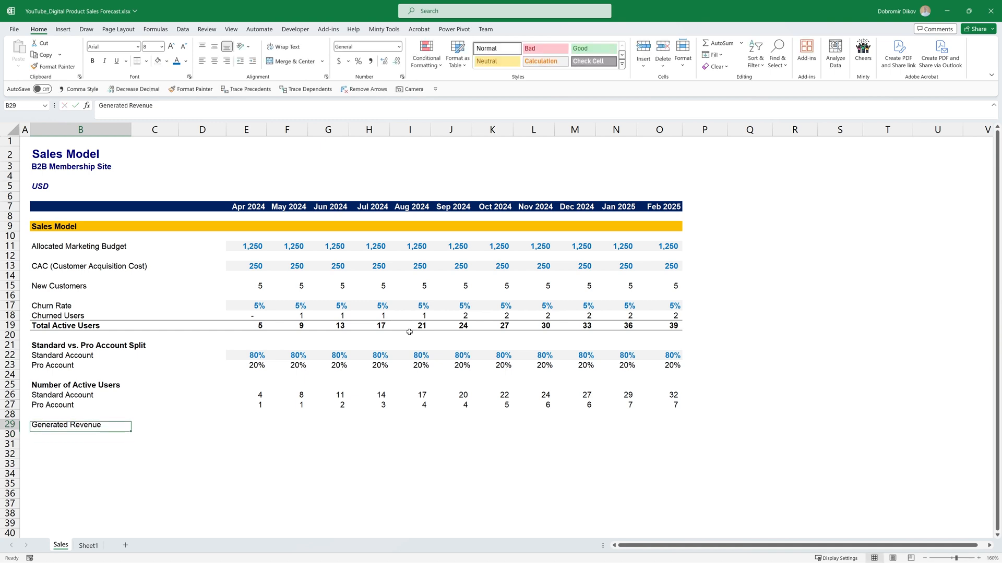
{"action": "key", "text": "Up"}
{"action": "key", "text": "ctrl+b"}
- Copy the Standard Account and Pro Account labels from B26:B27 to B30:B31
{"action": "key", "text": "ctrl+Up"}
{"action": "key", "text": "shift+Up"}
{"action": "key", "text": "ctrl+c"}
{"action": "key", "text": "Down"}
{"action": "key", "text": "Down"}
{"action": "key", "text": "Down"}
{"action": "key", "text": "ctrl+v"}
- Enter the prices 29.99 for Standard in C30 and 149.99 for Pro in C31, formatted as bold blue shaded inputs
{"action": "key", "text": "Right"}
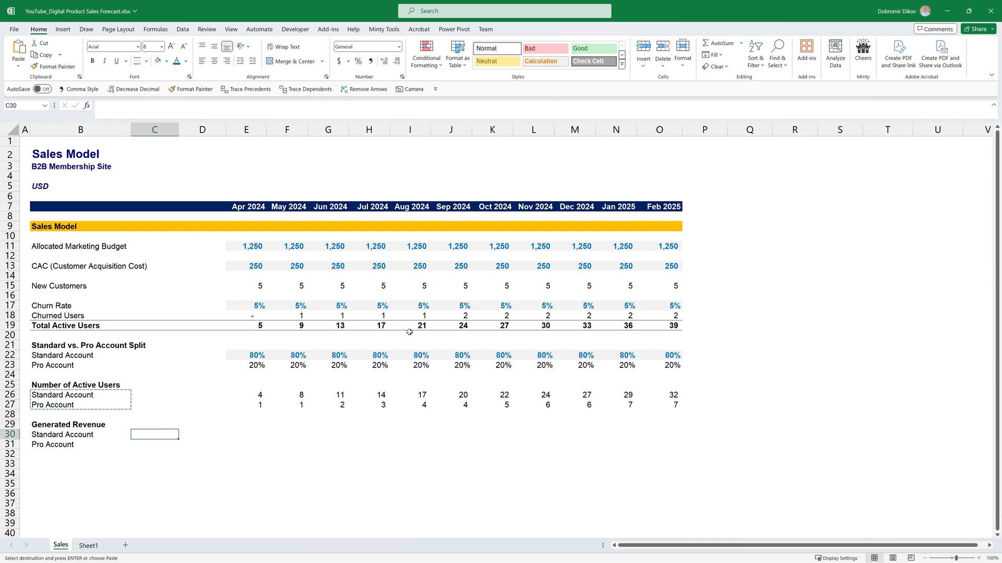
{"action": "type", "text": "29.99"}
{"action": "key", "text": "Return"}
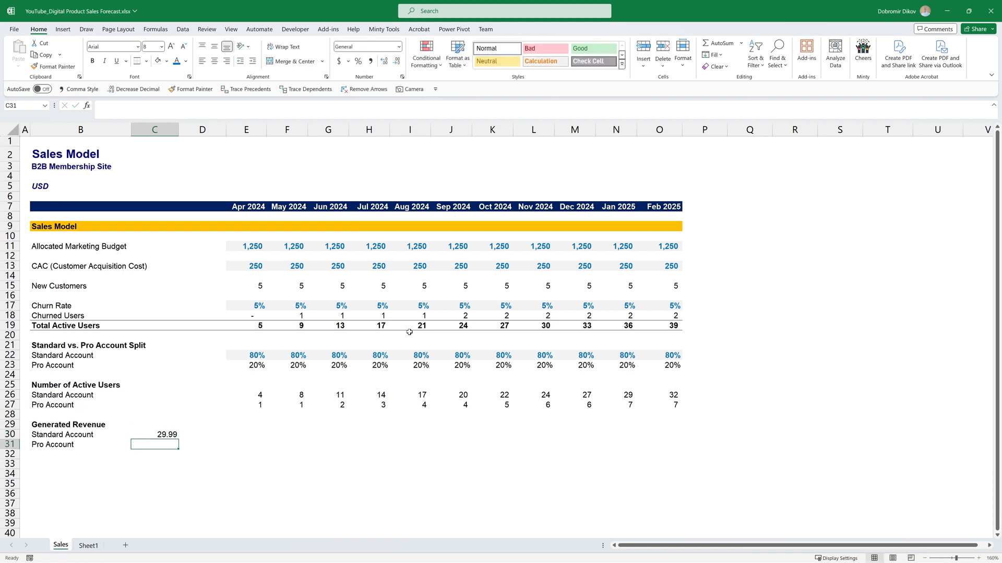
{"action": "type", "text": "149.99"}
{"action": "key", "text": "Return"}
{"action": "key", "text": "Up"}
{"action": "key", "text": "Up"}
{"action": "key", "text": "Up"}
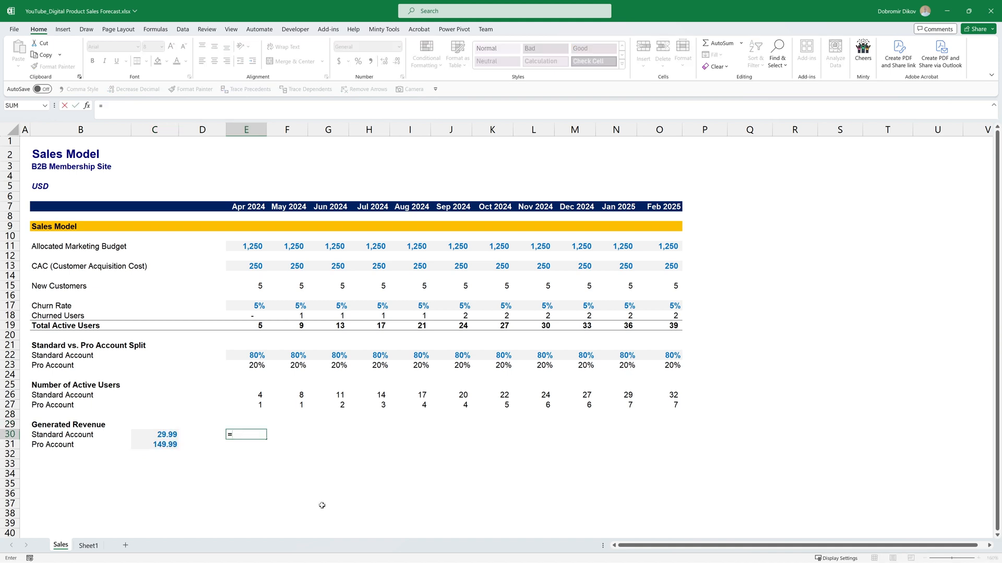
- Calculate April's Standard Account revenue in E30 with the column-locked formula =E26*$C30
{"action": "key", "text": "Up"}
{"action": "key", "text": "Up"}
{"action": "key", "text": "Up"}
{"action": "key", "text": "Up"}
{"action": "type", "text": "*"}
{"action": "key", "text": "Left"}
{"action": "key", "text": "Left"}
{"action": "key", "text": "F4"}
{"action": "key", "text": "F4"}
{"action": "key", "text": "F4"}
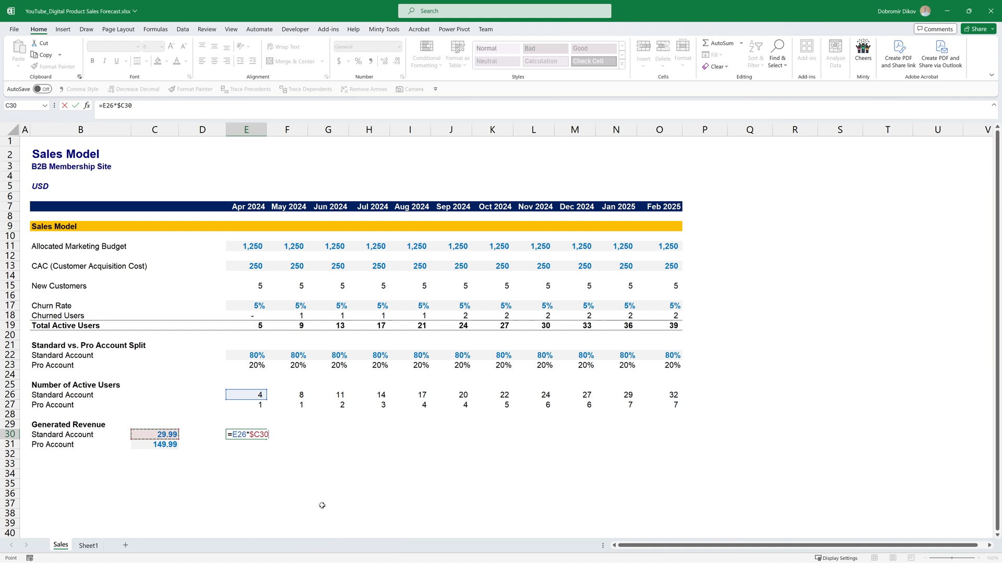
{"action": "key", "text": "ctrl+Return"}
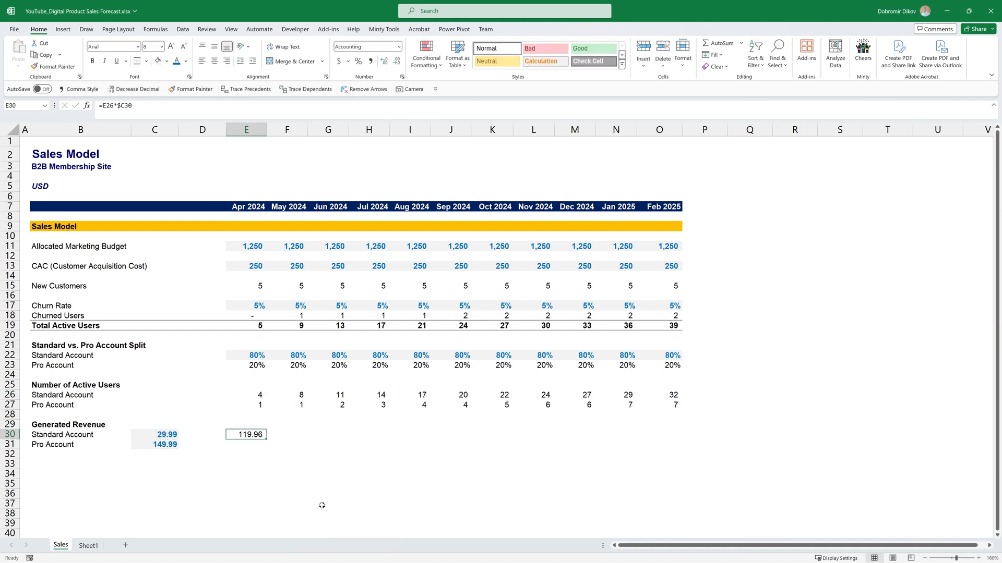
- Fill the revenue formula from E30 across to O30 and down into the Pro Account row 31
{"action": "key", "text": "shift+Right"}
{"action": "key", "text": "shift+Right"}
{"action": "key", "text": "shift+Right"}
{"action": "key", "text": "shift+Right"}
{"action": "key", "text": "shift+Right"}
{"action": "key", "text": "shift+Right"}
{"action": "key", "text": "shift+Right"}
{"action": "key", "text": "shift+Right"}
{"action": "key", "text": "ctrl+r"}
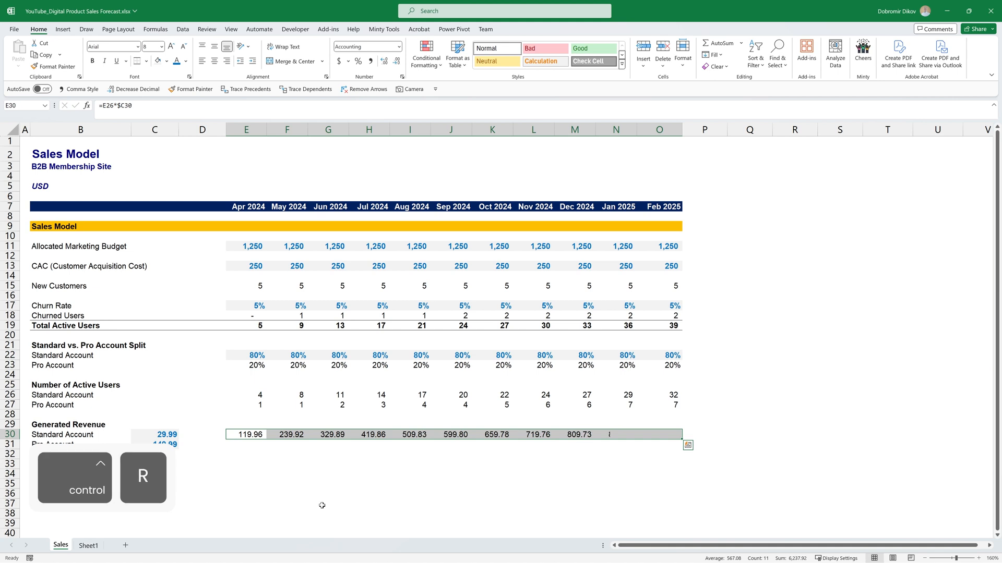
{"action": "key", "text": "shift+Down"}
{"action": "key", "text": "ctrl+d"}
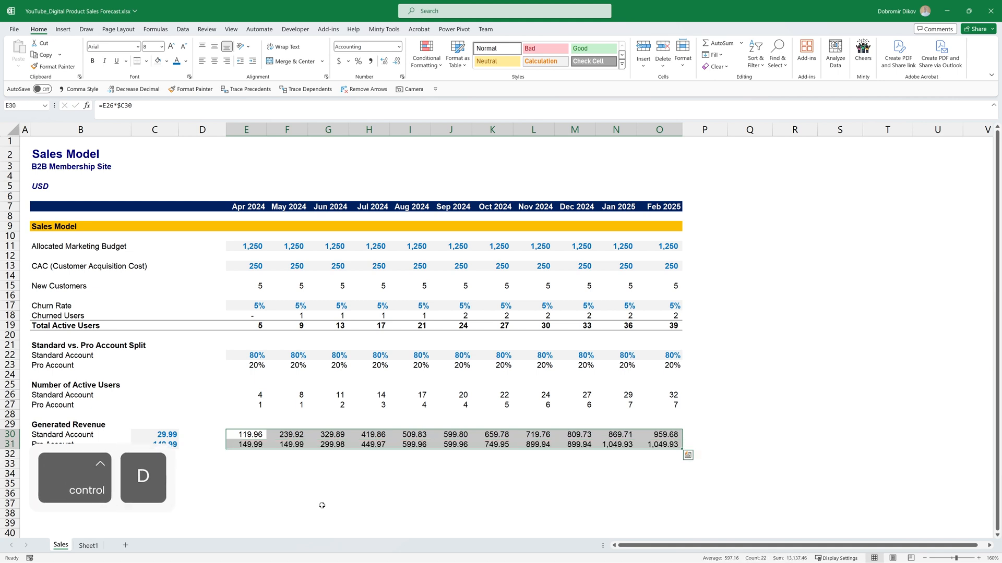
- Format the generated revenue range E30:O31 and cell E33 in comma style with no decimals
{"action": "key", "text": "alt+2"}
{"action": "key", "text": "alt+3"}
{"action": "key", "text": "alt+3"}
{"action": "key", "text": "Down"}
{"action": "key", "text": "Down"}
{"action": "key", "text": "Down"}
{"action": "key", "text": "alt+2"}
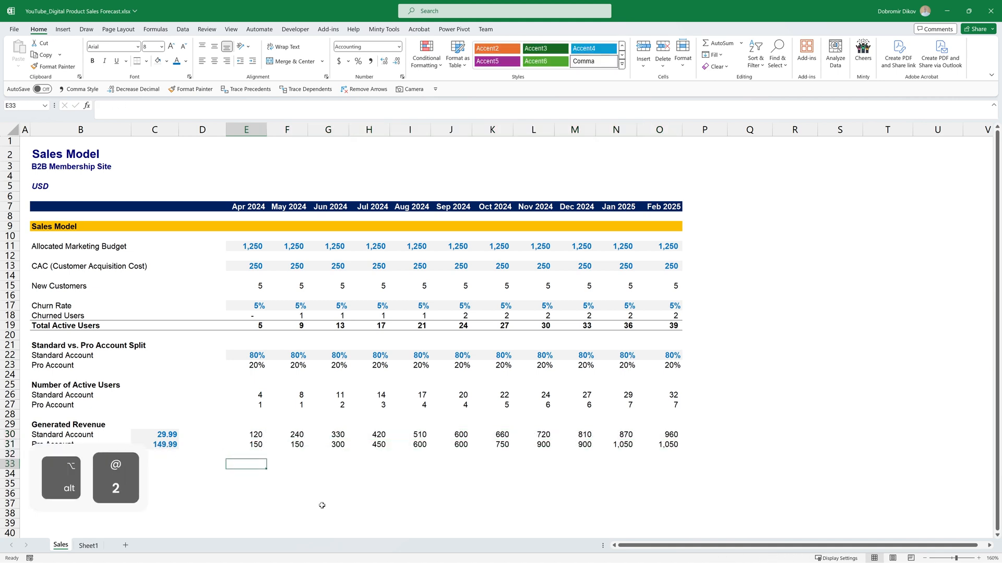
{"action": "key", "text": "alt+3"}
{"action": "key", "text": "alt+3"}
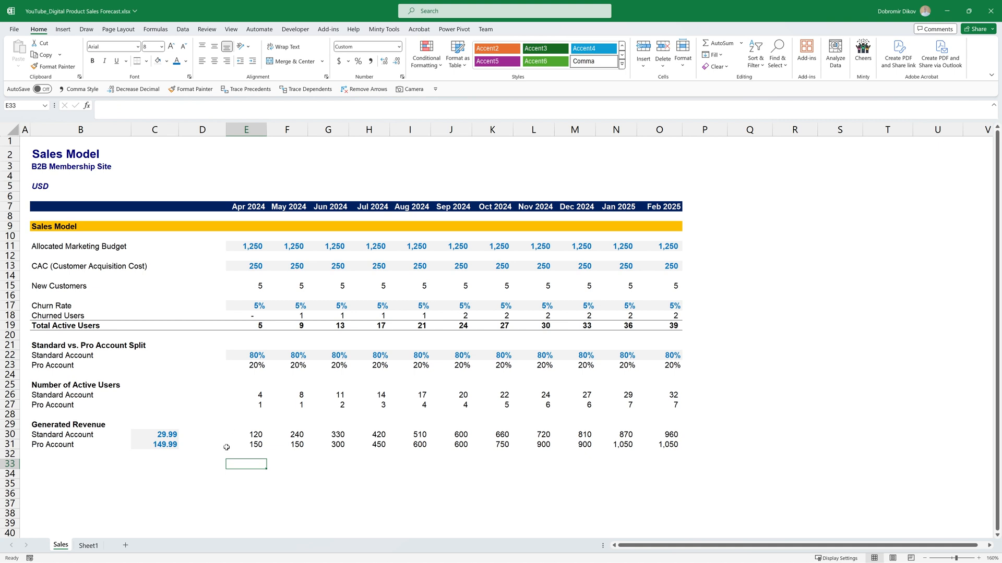
- Show the April Pro Account revenue in E31 with two decimals and remove them again
{"action": "left_click", "coordinate": [248, 449]}
{"action": "key", "text": "alt+2"}
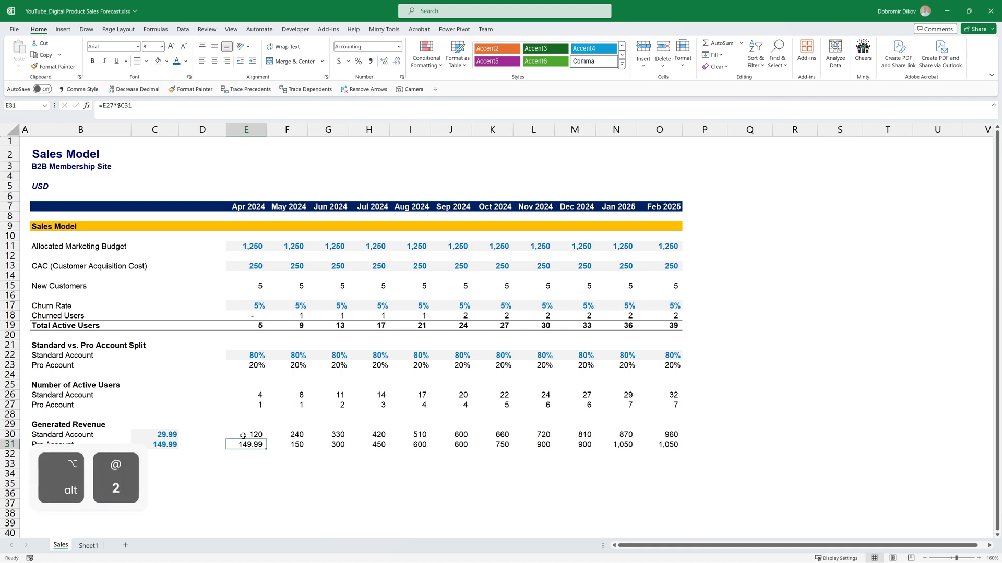
{"action": "key", "text": "alt+3"}
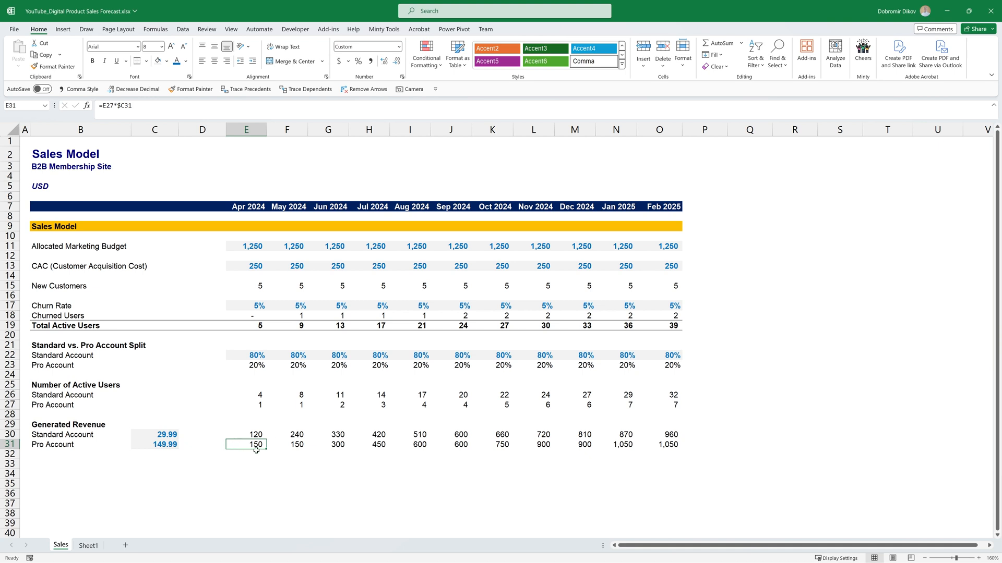
- Label B32 as Revenue and format the row B32:O32 in bold with top and bottom borders
{"action": "key", "text": "Down"}
{"action": "key", "text": "Left"}
{"action": "key", "text": "Left"}
{"action": "key", "text": "Left"}
{"action": "type", "text": "Revenue"}
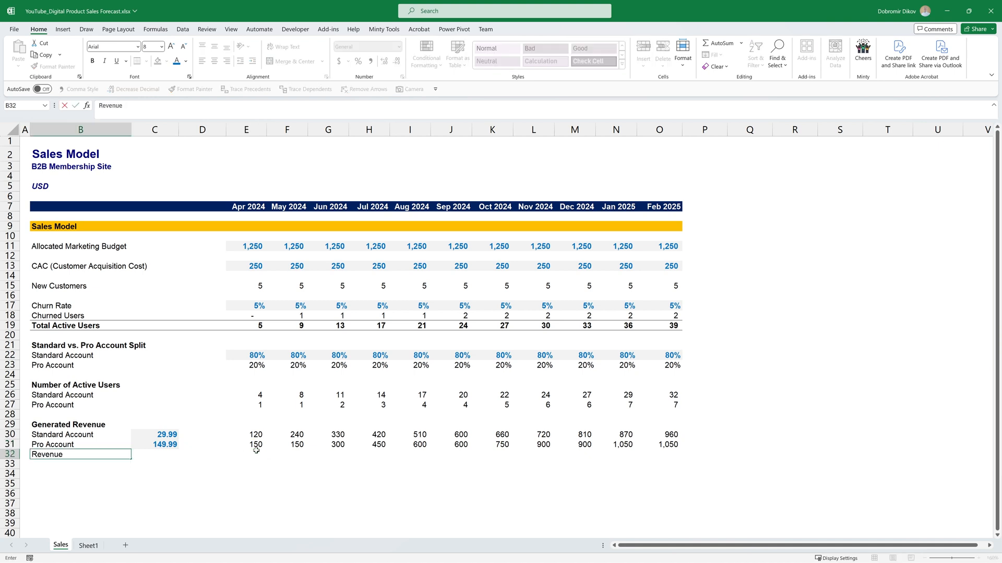
{"action": "key", "text": "Return"}
{"action": "key", "text": "Up"}
{"action": "key", "text": "shift+Right"}
{"action": "key", "text": "shift+Right"}
{"action": "key", "text": "shift+Right"}
{"action": "key", "text": "shift+Right"}
{"action": "key", "text": "shift+Right"}
{"action": "key", "text": "shift+Right"}
{"action": "key", "text": "shift+Right"}
{"action": "key", "text": "shift+Right"}
{"action": "key", "text": "shift+Right"}
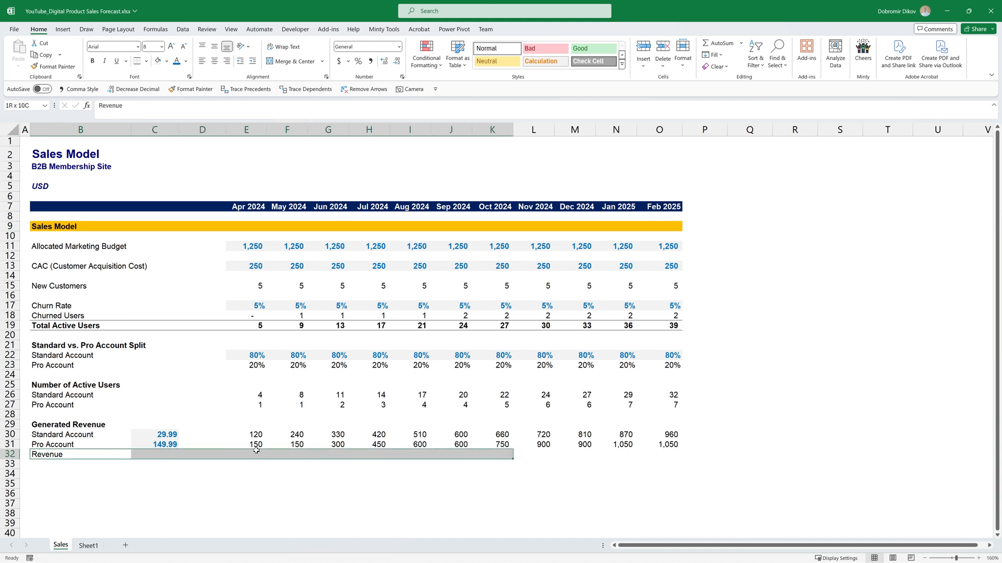
- Sum E30:E31 in the April Revenue cell E32 and fill the total across to O32
{"action": "key", "text": "alt+equal"}
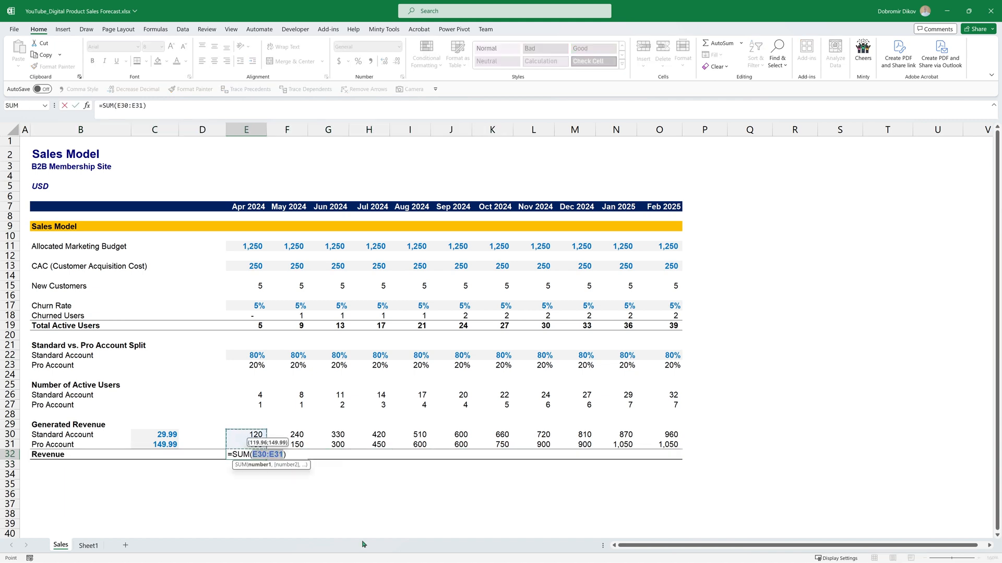
{"action": "key", "text": "Return"}
{"action": "key", "text": "Up"}
{"action": "key", "text": "shift+Right"}
{"action": "key", "text": "shift+Right"}
{"action": "key", "text": "shift+Right"}
{"action": "key", "text": "shift+Right"}
{"action": "key", "text": "shift+Right"}
{"action": "key", "text": "shift+Right"}
{"action": "key", "text": "shift+Right"}
{"action": "key", "text": "shift+Right"}
{"action": "key", "text": "shift+Right"}
{"action": "key", "text": "shift+Right"}
{"action": "key", "text": "ctrl+r"}
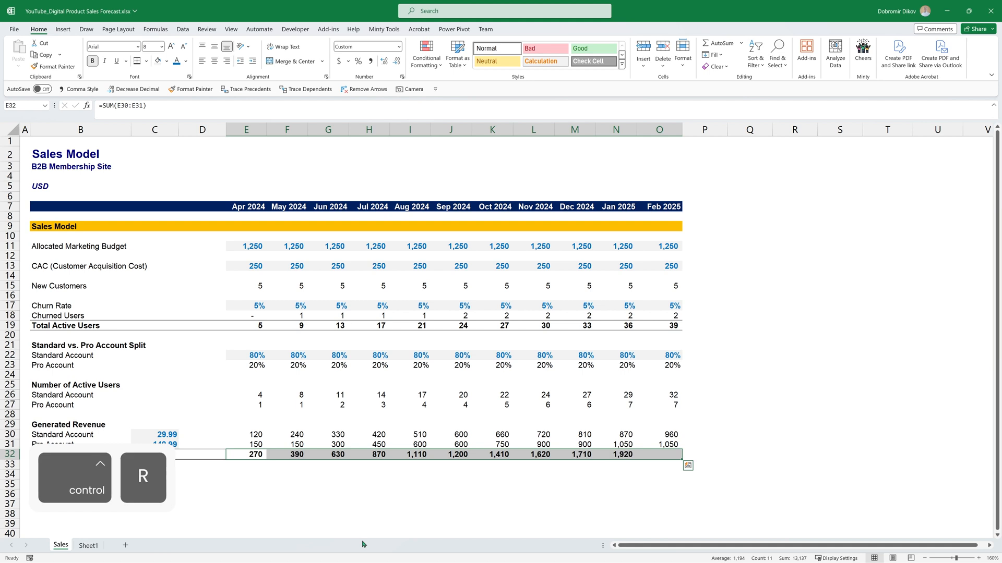
- Add top and bottom borders to the Standard and Pro Account ranges B22:O23, B26:O27 and B30:O31
{"action": "left_click_drag", "start_coordinate": [69, 360], "coordinate": [667, 367]}
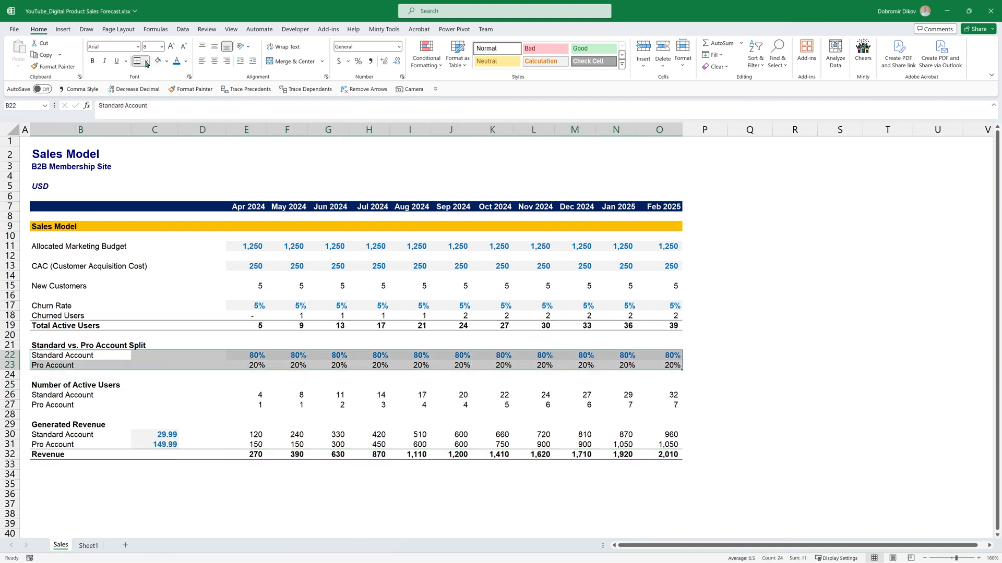
{"action": "left_click_drag", "start_coordinate": [73, 395], "coordinate": [657, 402]}
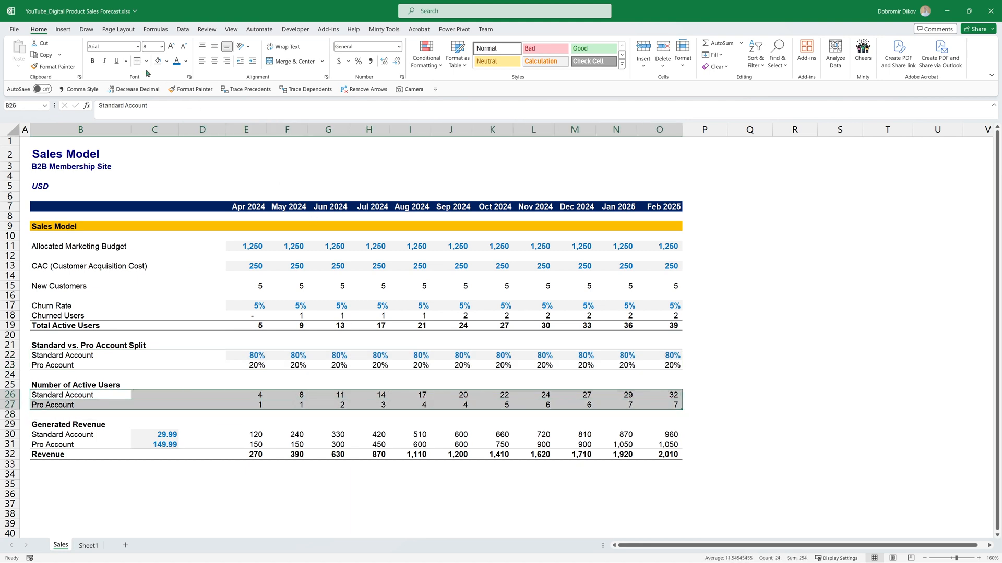
{"action": "left_click_drag", "start_coordinate": [56, 438], "coordinate": [667, 444]}
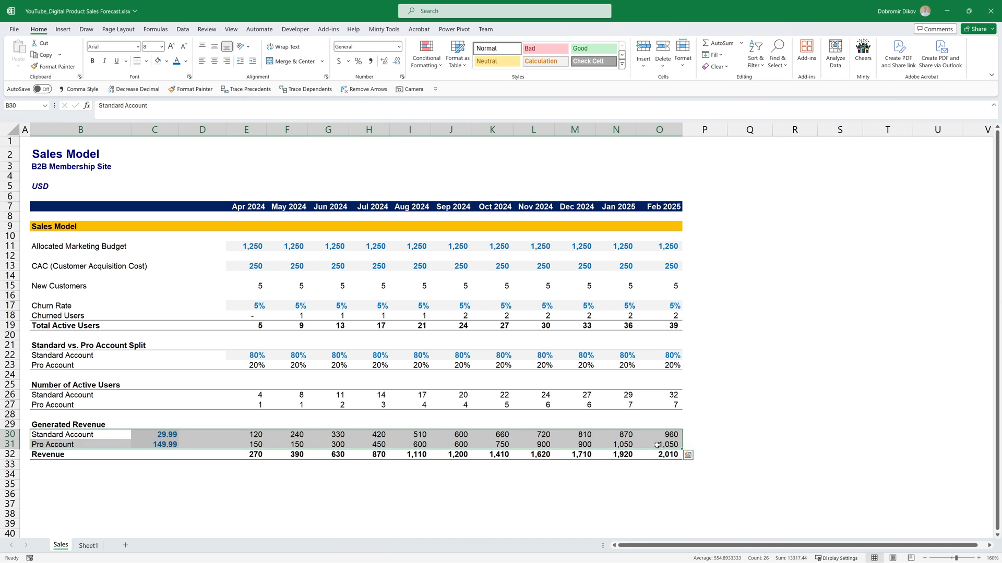
- Label B34 as Total Revenue and calculate the running total in E34 with =D34+E32
{"action": "left_click", "coordinate": [78, 474]}
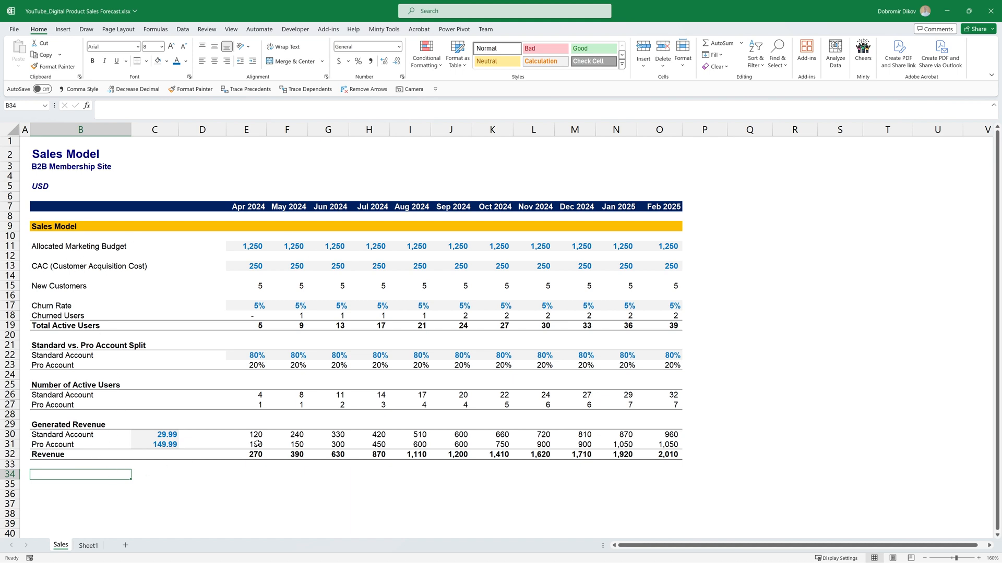
{"action": "type", "text": "Total Revenue"}
{"action": "key", "text": "Tab"}
{"action": "key", "text": "Tab"}
{"action": "key", "text": "Tab"}
{"action": "type", "text": "="}
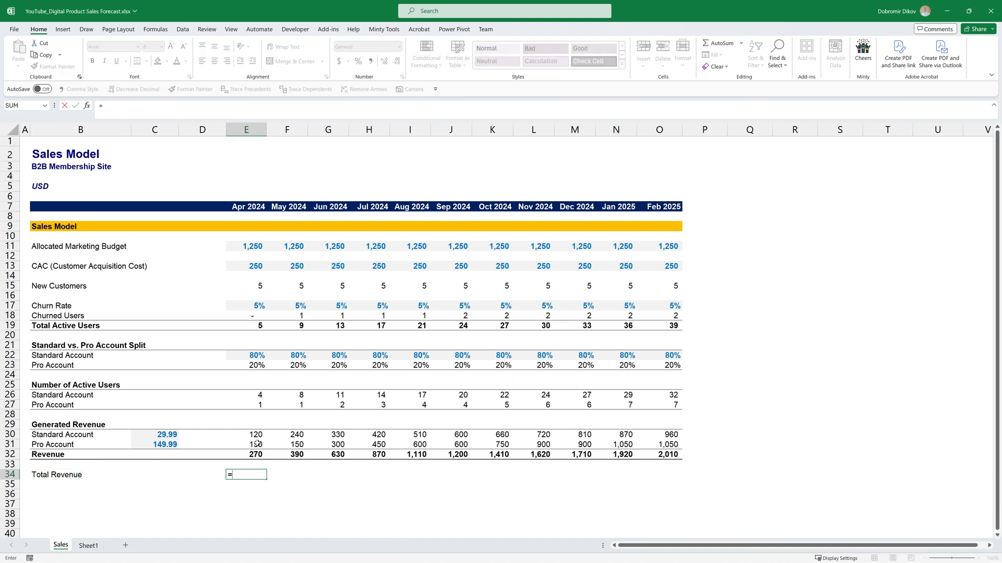
{"action": "key", "text": "Left"}
{"action": "key", "text": "Right"}
{"action": "key", "text": "Up"}
{"action": "key", "text": "Up"}
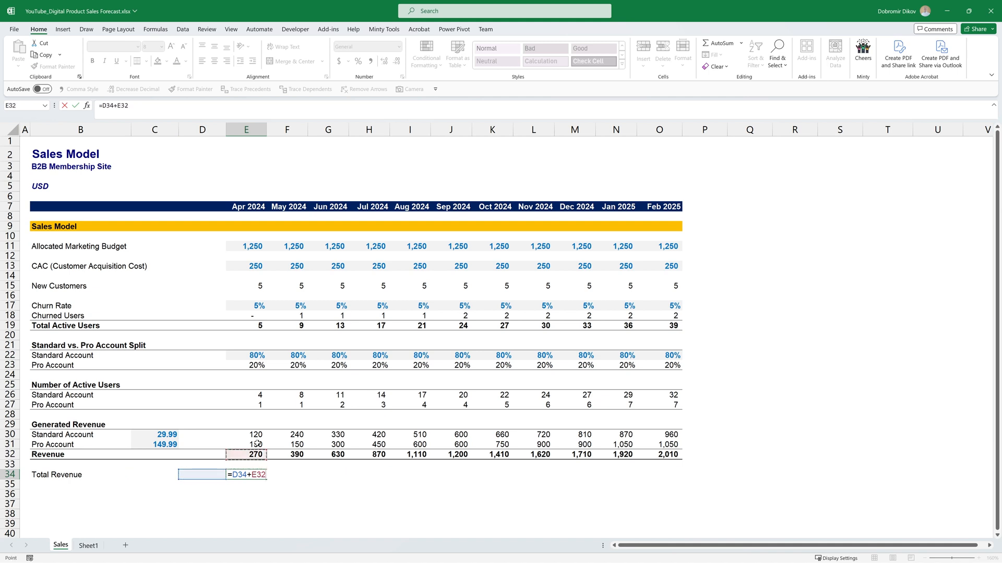
{"action": "key", "text": "Return"}
- Fill the cumulative Total Revenue formula from E34 across to O34
{"action": "key", "text": "Up"}
{"action": "key", "text": "shift+Right"}
{"action": "key", "text": "shift+Right"}
{"action": "key", "text": "shift+Right"}
{"action": "key", "text": "shift+Right"}
{"action": "key", "text": "shift+Right"}
{"action": "key", "text": "shift+Right"}
{"action": "key", "text": "shift+Right"}
{"action": "key", "text": "shift+Right"}
{"action": "key", "text": "shift+Right"}
{"action": "key", "text": "shift+Right"}
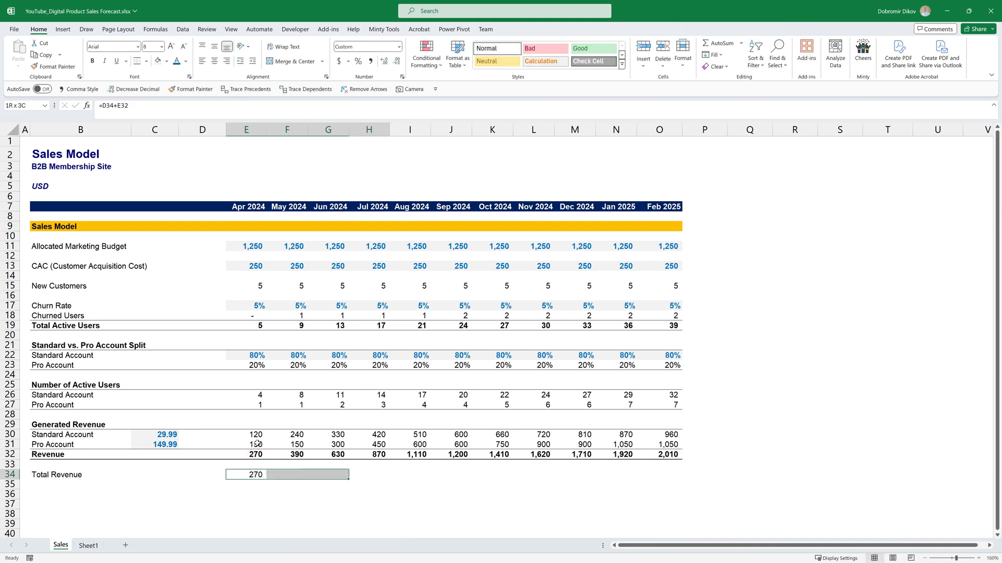
{"action": "key", "text": "ctrl+r"}
- Label B35 as Total Marketing Spend and accumulate the marketing budget in E35 with =D35+E11
{"action": "key", "text": "Down"}
{"action": "key", "text": "Left"}
{"action": "key", "text": "Left"}
{"action": "key", "text": "Left"}
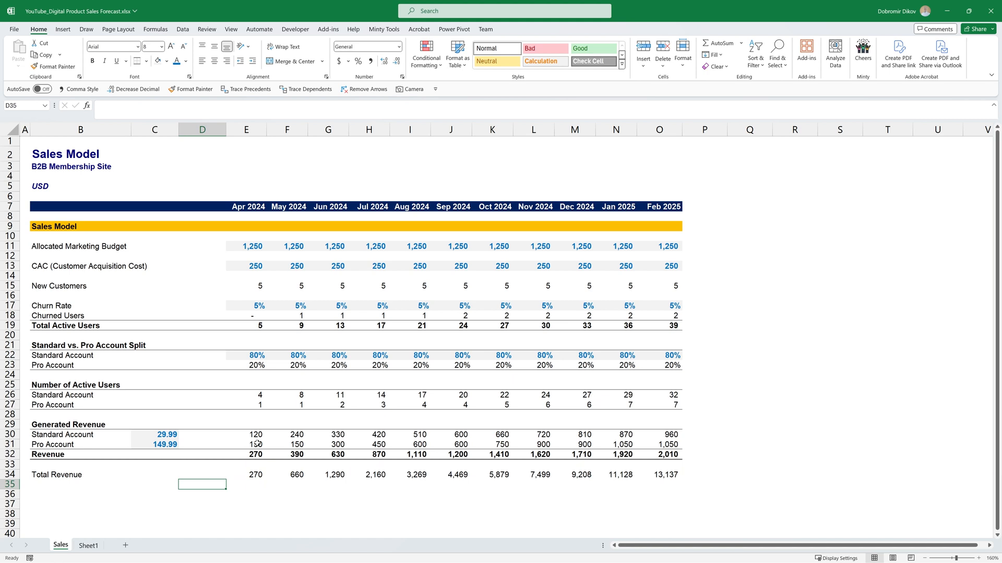
{"action": "type", "text": "Total M"}
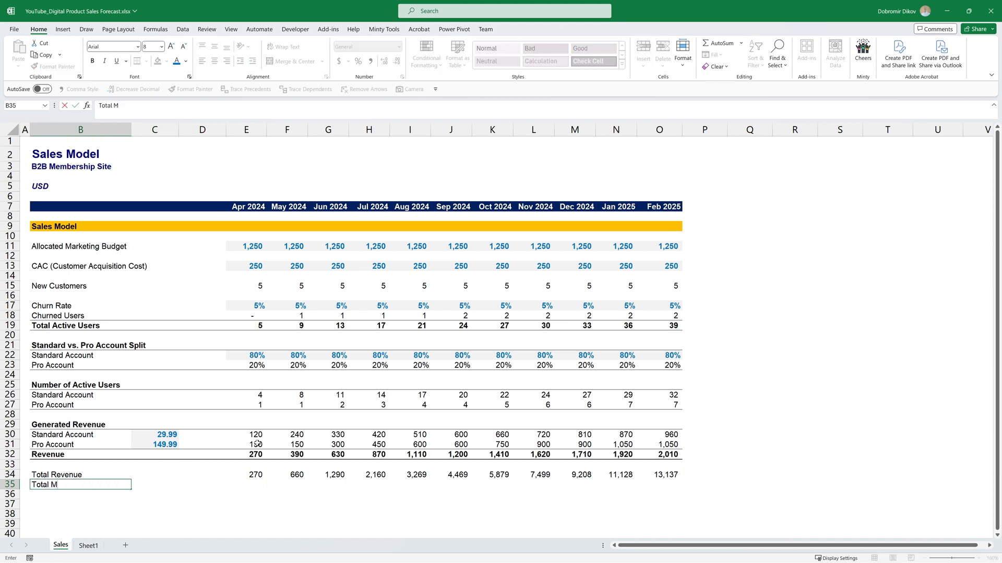
{"action": "type", "text": "arketing Spend"}
{"action": "key", "text": "Right"}
{"action": "key", "text": "Right"}
{"action": "key", "text": "Right"}
{"action": "type", "text": "="}
{"action": "key", "text": "Left"}
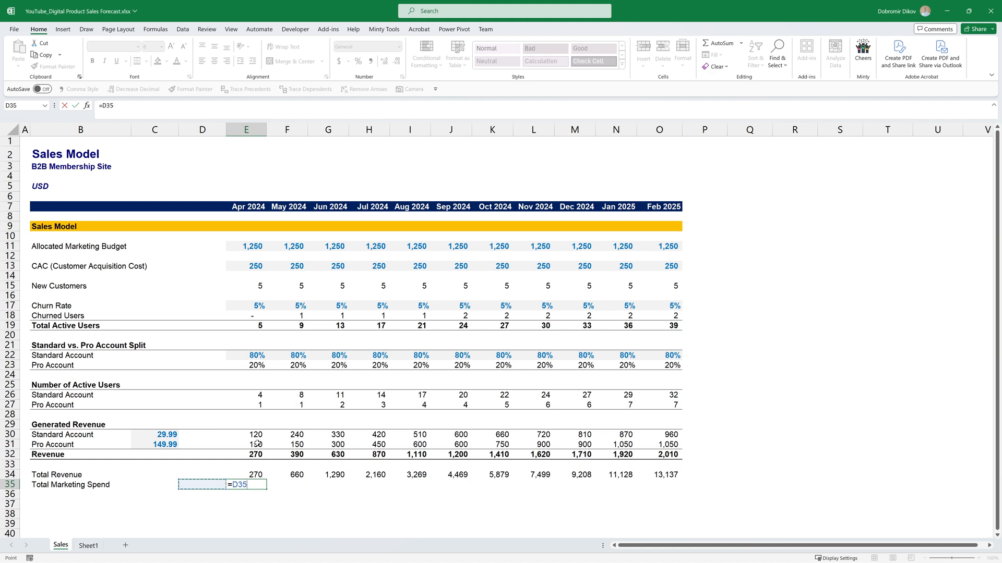
{"action": "type", "text": "+"}
{"action": "key", "text": "Up"}
{"action": "key", "text": "Up"}
{"action": "key", "text": "Up"}
{"action": "key", "text": "Up"}
{"action": "key", "text": "Up"}
{"action": "key", "text": "Up"}
{"action": "key", "text": "Up"}
{"action": "key", "text": "Up"}
{"action": "key", "text": "Up"}
{"action": "key", "text": "Up"}
{"action": "key", "text": "Up"}
{"action": "key", "text": "Up"}
{"action": "key", "text": "Up"}
{"action": "key", "text": "Up"}
{"action": "key", "text": "Up"}
{"action": "key", "text": "Up"}
{"action": "key", "text": "Up"}
{"action": "key", "text": "Up"}
{"action": "key", "text": "Up"}
{"action": "key", "text": "Up"}
{"action": "key", "text": "Up"}
{"action": "key", "text": "Up"}
{"action": "key", "text": "Return"}
- Fill the cumulative Total Marketing Spend formula from E35 across to O35
{"action": "key", "text": "Up"}
{"action": "key", "text": "shift+Right"}
{"action": "key", "text": "shift+Right"}
{"action": "key", "text": "shift+Right"}
{"action": "key", "text": "shift+Right"}
{"action": "key", "text": "shift+Right"}
{"action": "key", "text": "shift+Right"}
{"action": "key", "text": "shift+Right"}
{"action": "key", "text": "shift+Right"}
{"action": "key", "text": "shift+Right"}
{"action": "key", "text": "shift+Right"}
{"action": "key", "text": "ctrl+r"}
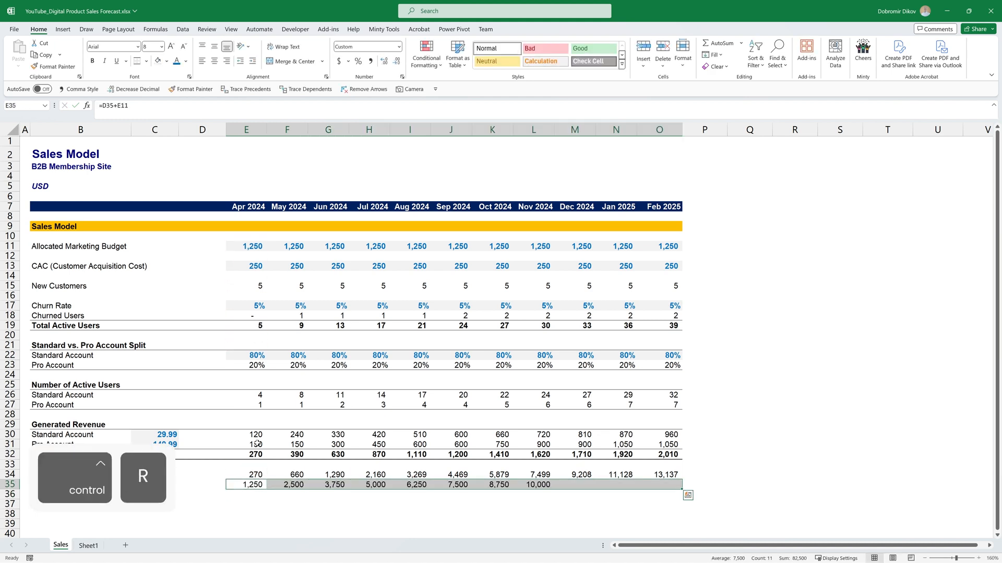
- Label B36 as "Revenue, net of Marketing Spend" and calculate April's figure in E36 with =E34-E35
{"action": "key", "text": "Down"}
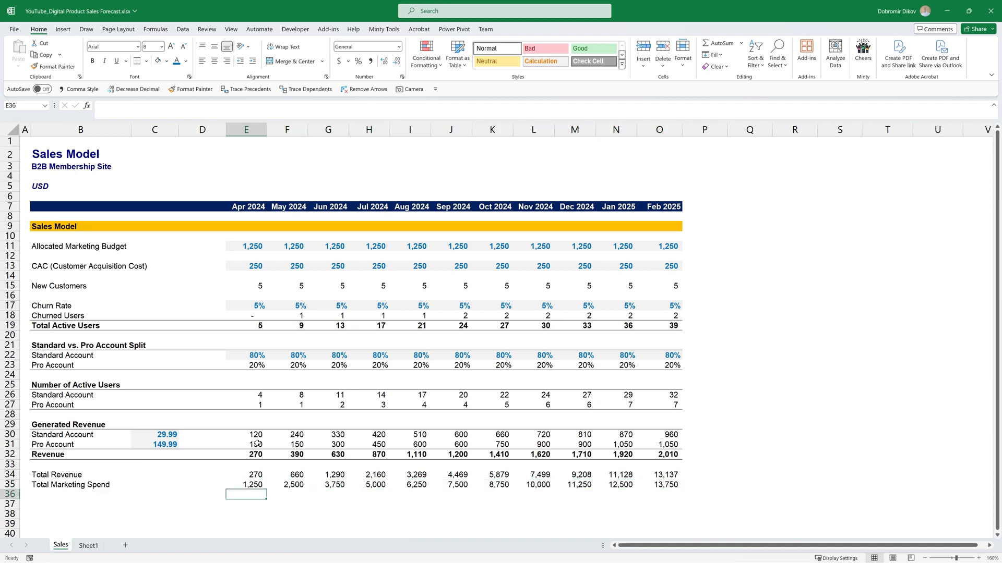
{"action": "key", "text": "Left"}
{"action": "key", "text": "Left"}
{"action": "key", "text": "Left"}
{"action": "type", "text": "Revenue"}
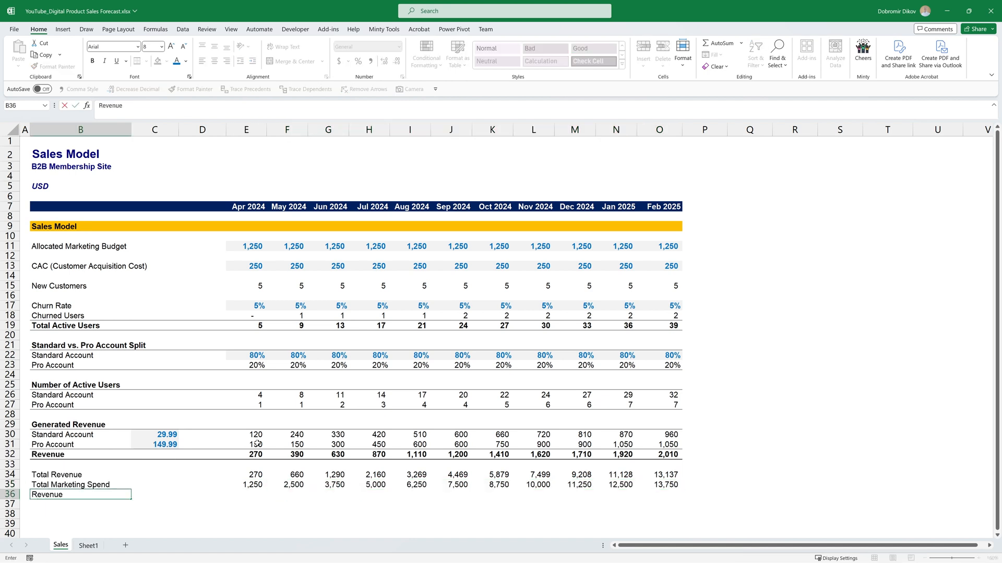
{"action": "type", "text": ", net of Marketing Spend"}
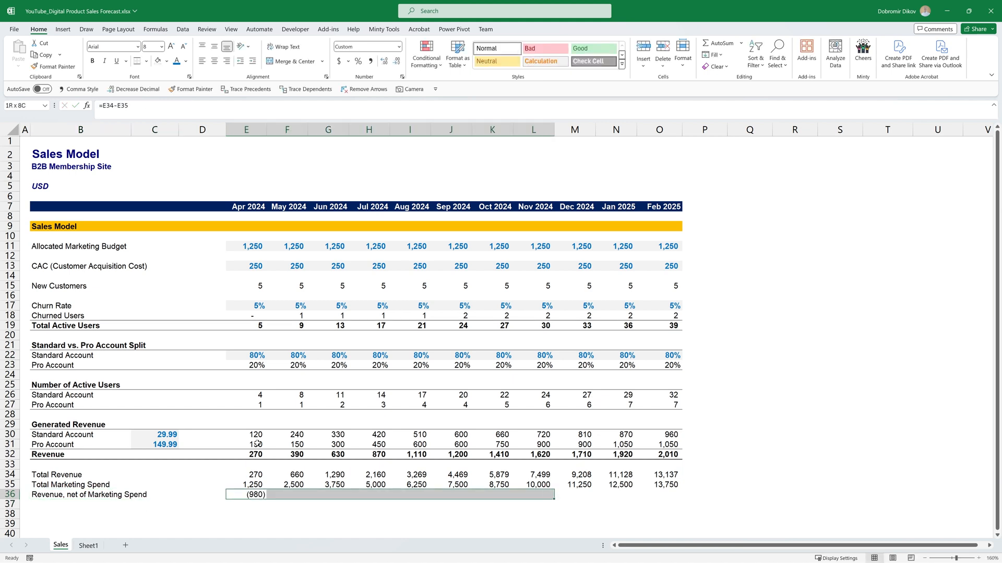
- Fill the net revenue formula from E36 across to O36
{"action": "key", "text": "shift+Right"}
{"action": "key", "text": "shift+Right"}
{"action": "key", "text": "shift+Right"}
{"action": "key", "text": "ctrl+r"}
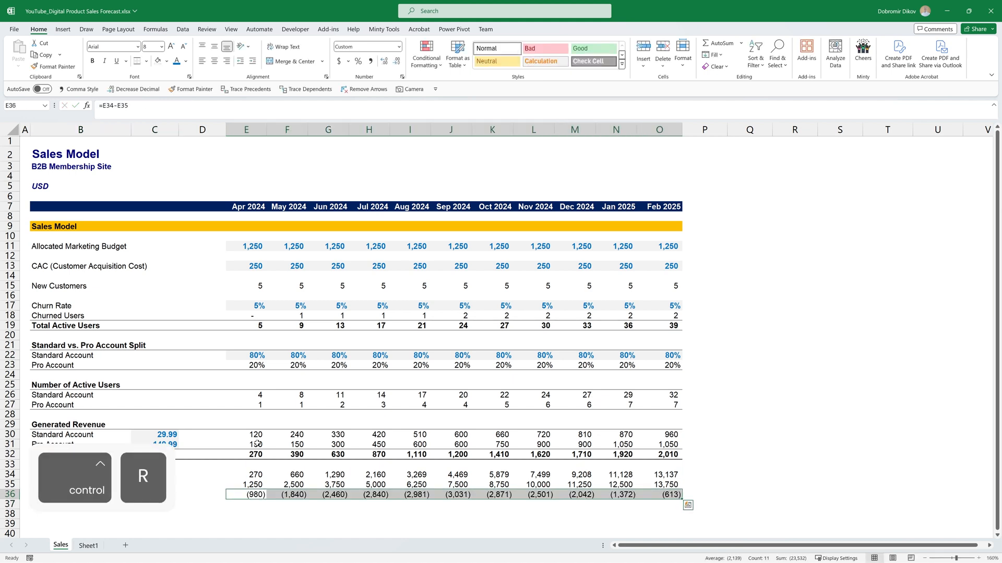
{"action": "left_click", "coordinate": [312, 503]}
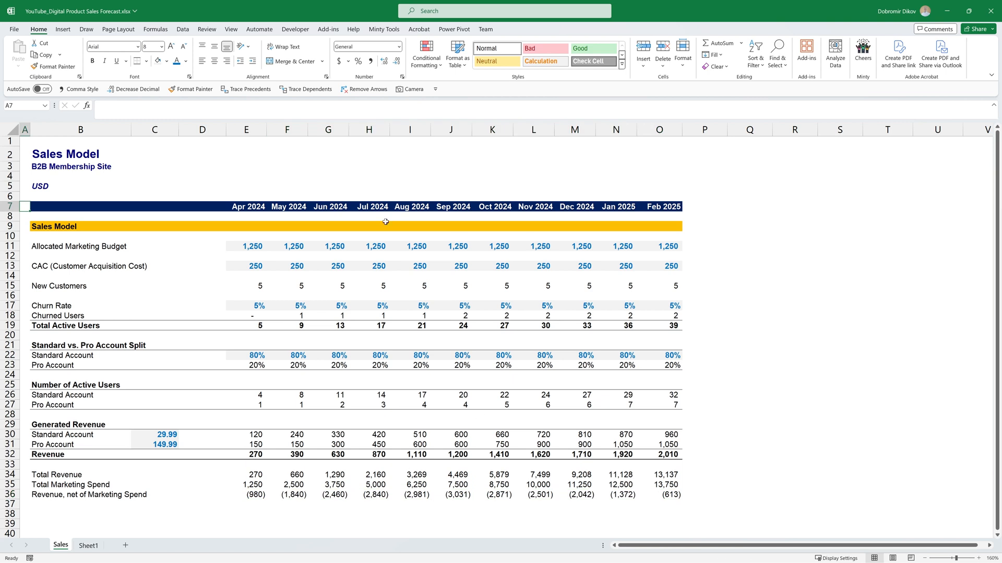
- Review the month headers, plus the cumulative marketing spend and allocated budget from April to November 2024
{"action": "left_click", "coordinate": [235, 207]}
{"action": "key", "text": "ctrl+shift+Right"}
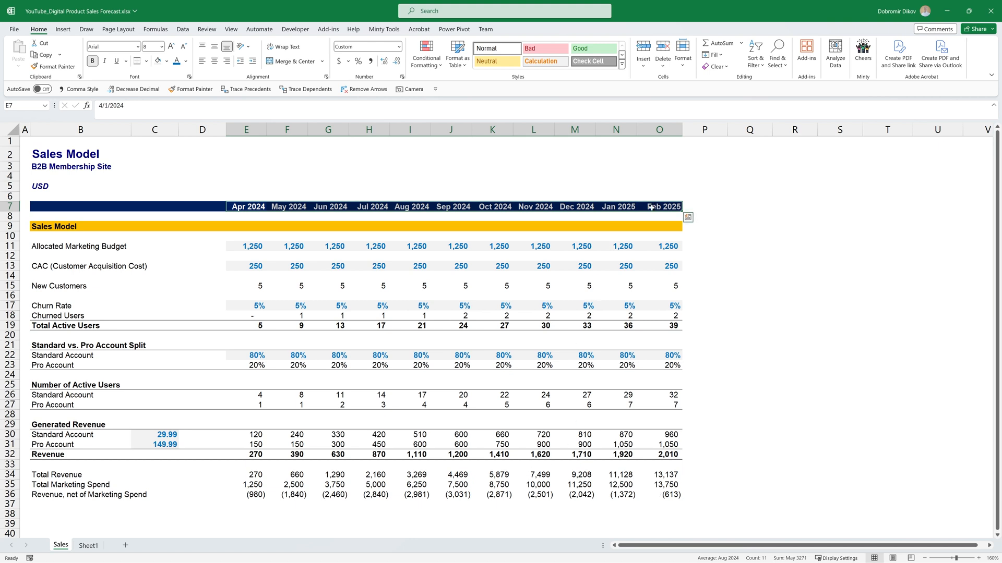
{"action": "left_click_drag", "start_coordinate": [251, 485], "coordinate": [531, 484]}
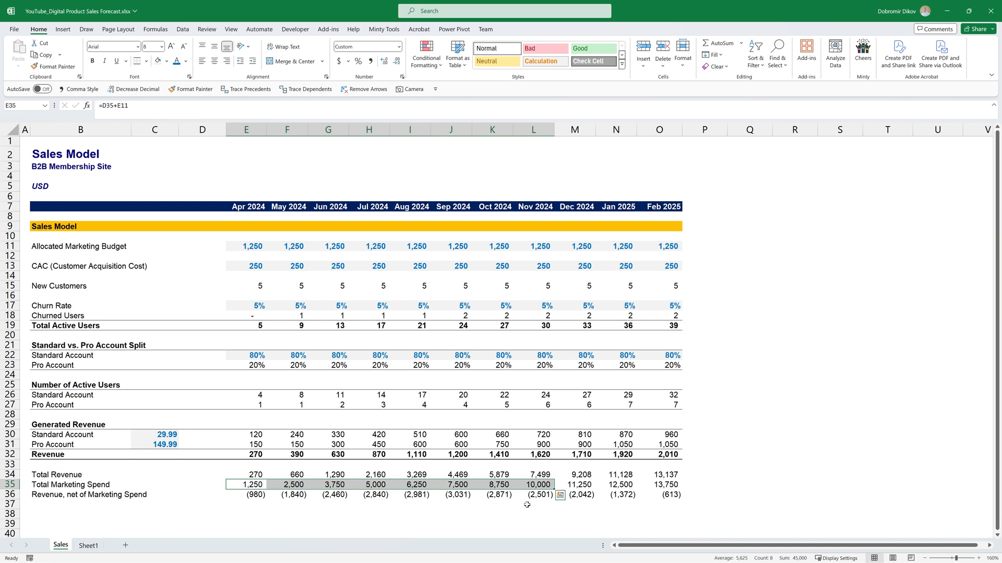
{"action": "left_click_drag", "start_coordinate": [538, 247], "coordinate": [246, 249]}
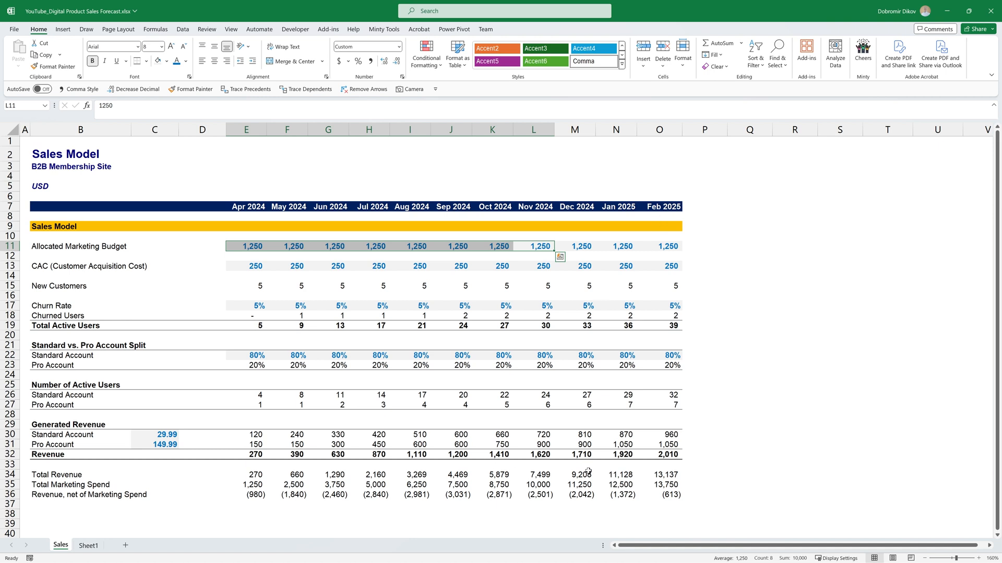
- Extend the whole model to August 2025 by filling column O, rows 7 to 36, across to column U
{"action": "left_click_drag", "start_coordinate": [659, 206], "coordinate": [869, 506]}
{"action": "key", "text": "ctrl+r"}
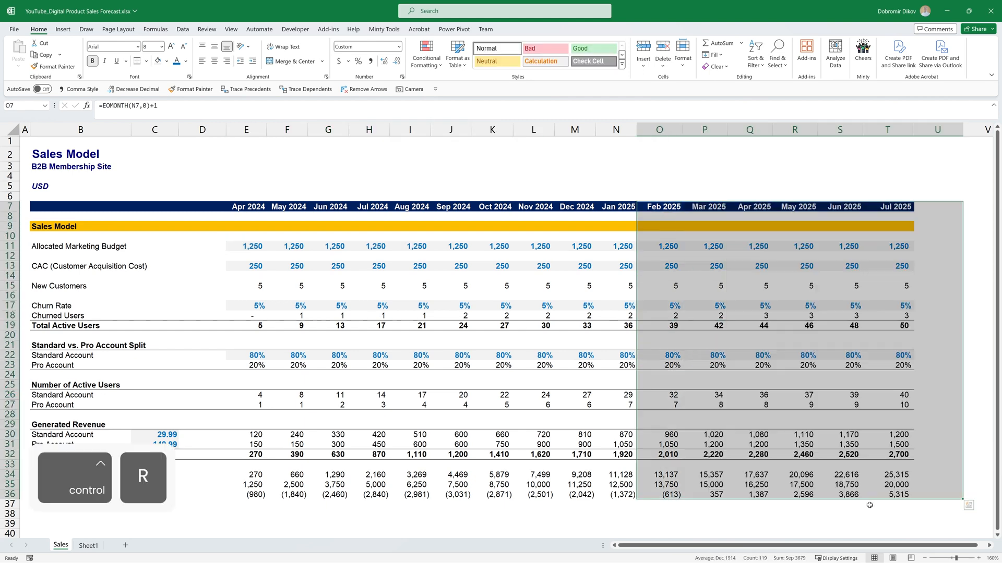
{"action": "scroll", "coordinate": [836, 467], "scroll_direction": "right", "scroll_amount": 2}
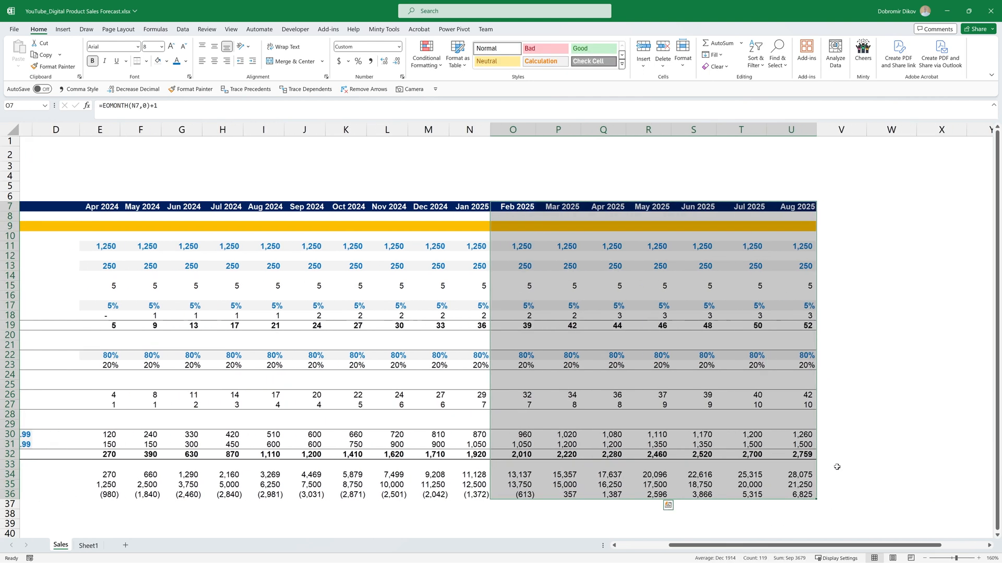
- Extend the model further to February 2026 by filling rows 7 to 36 across to column AA
{"action": "scroll", "coordinate": [834, 466], "scroll_direction": "right", "scroll_amount": 3}
{"action": "key", "text": "shift+Right"}
{"action": "key", "text": "shift+Right"}
{"action": "key", "text": "shift+Right"}
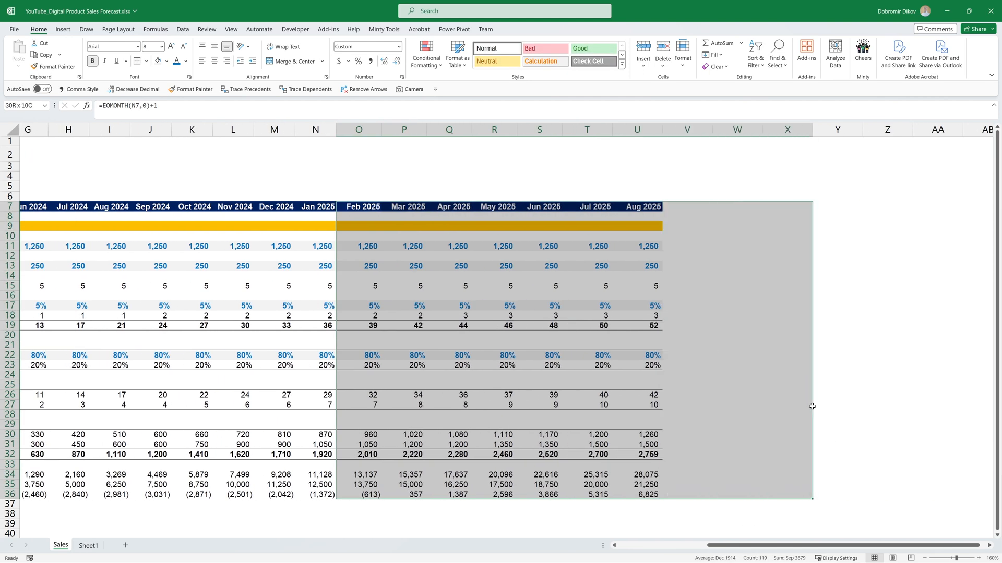
{"action": "key", "text": "shift+Right"}
{"action": "key", "text": "shift+Right"}
{"action": "key", "text": "shift+Right"}
{"action": "key", "text": "ctrl+r"}
- Select the month headers from October 2025 back to April 2024 to check how many months they span
{"action": "left_click", "coordinate": [737, 207]}
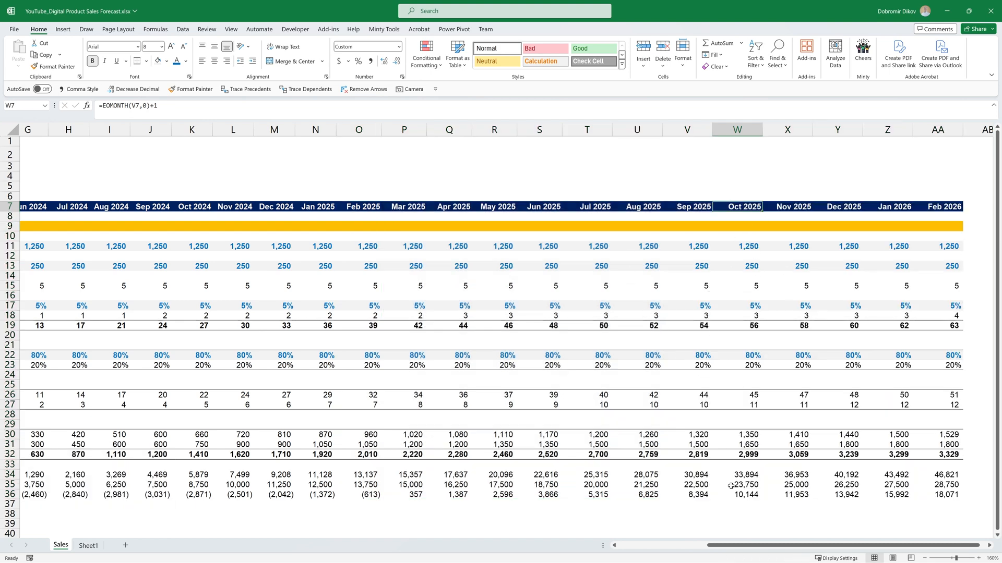
{"action": "scroll", "coordinate": [731, 488], "scroll_direction": "left", "scroll_amount": 5}
{"action": "scroll", "coordinate": [730, 487], "scroll_direction": "right", "scroll_amount": 5}
{"action": "key", "text": "ctrl+shift+Left"}
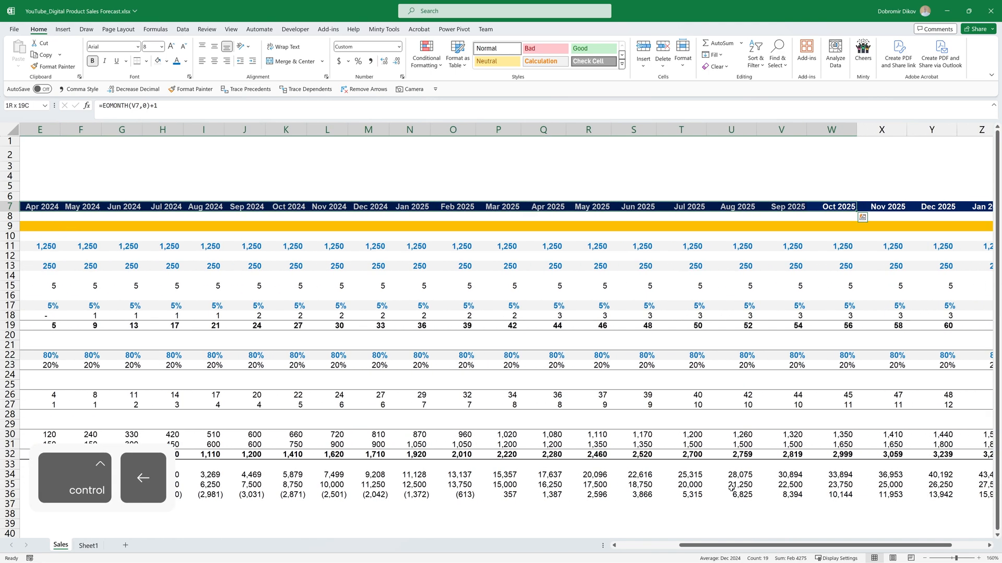
{"action": "scroll", "coordinate": [562, 386], "scroll_direction": "left", "scroll_amount": 3}
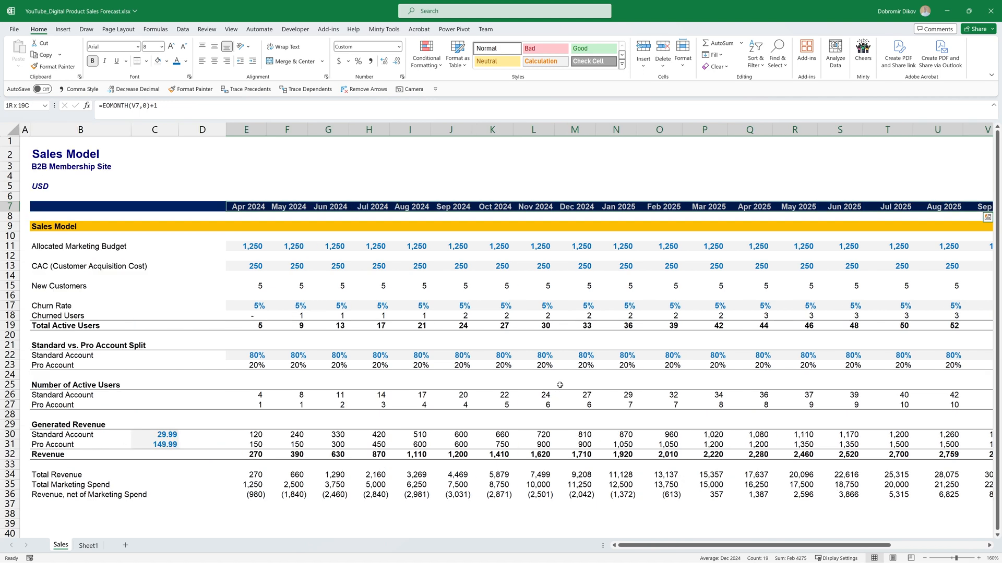